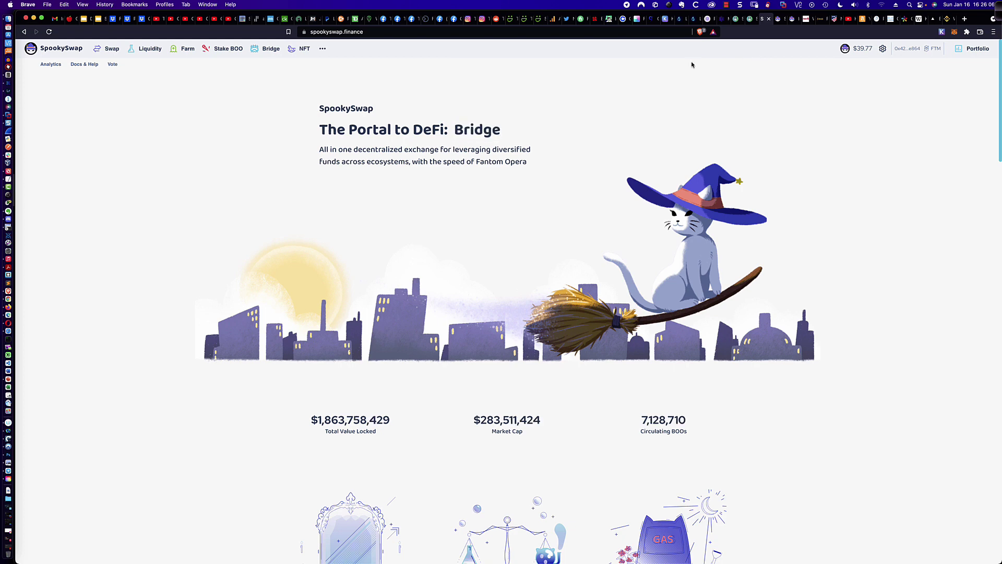
# Open the Farms page and read the FTM-BOO farm's 42.87% APR breakdown.
pyautogui.click(185, 55)
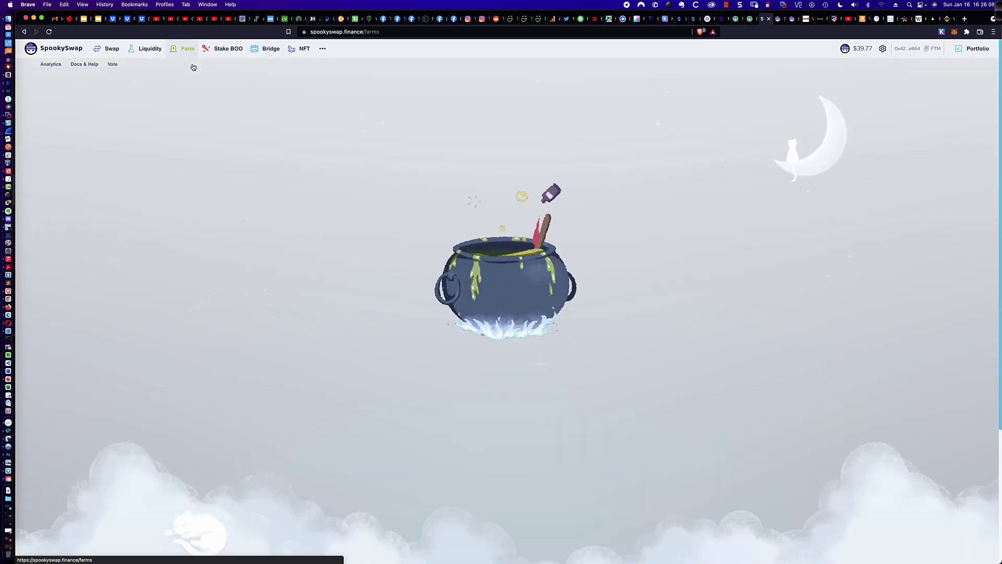
pyautogui.scroll(-3, 360, 214)
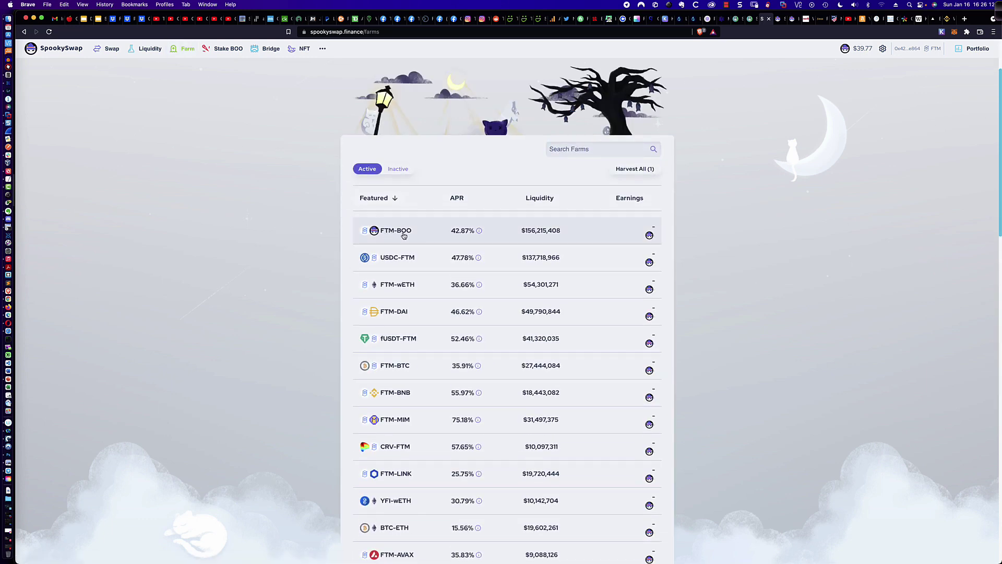
pyautogui.moveTo(455, 234)
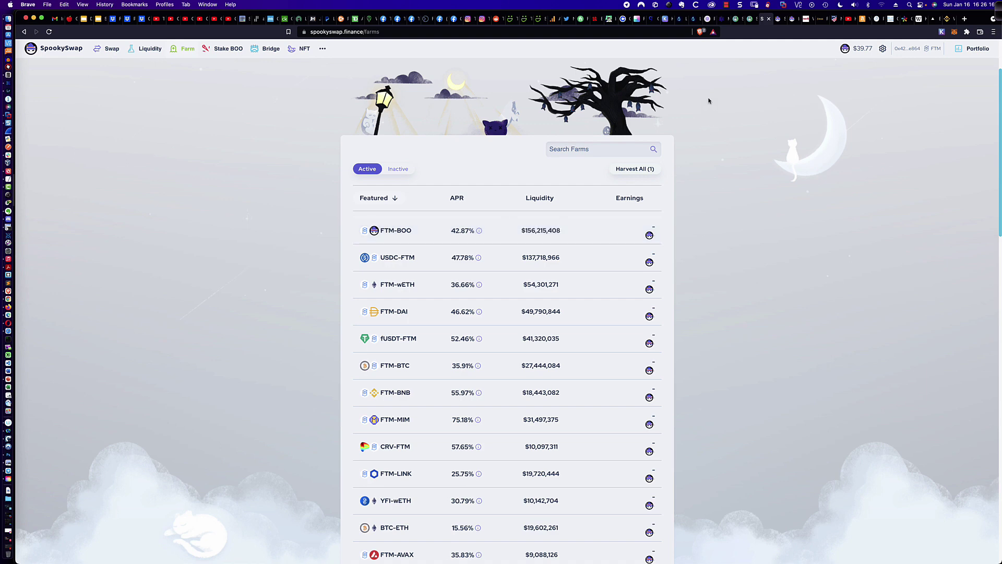
# Browse Liquid Driver's farms down to the Spooky Island pools, then return to SpookySwap's farms.
pyautogui.click(680, 21)
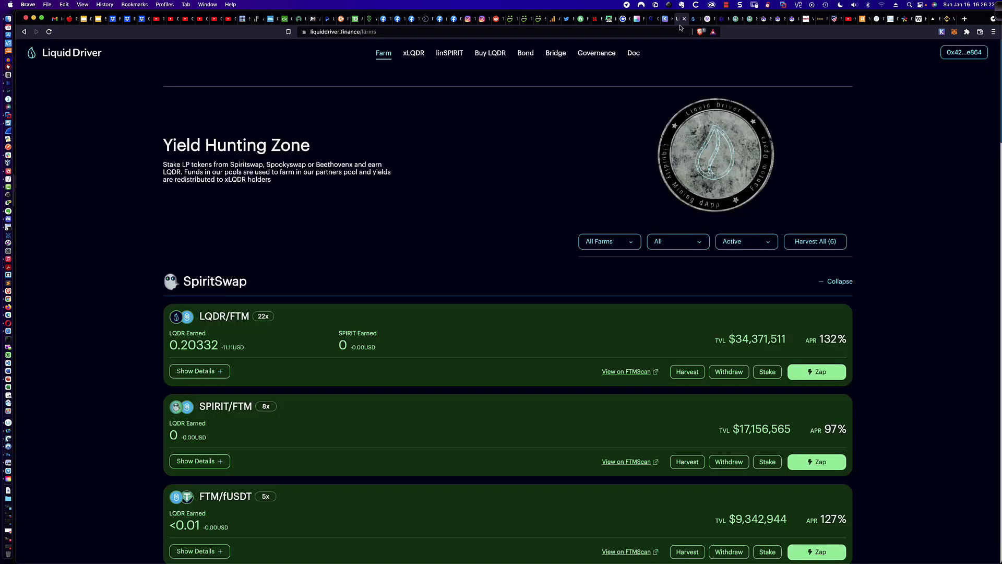
pyautogui.scroll(-15, 134, 287)
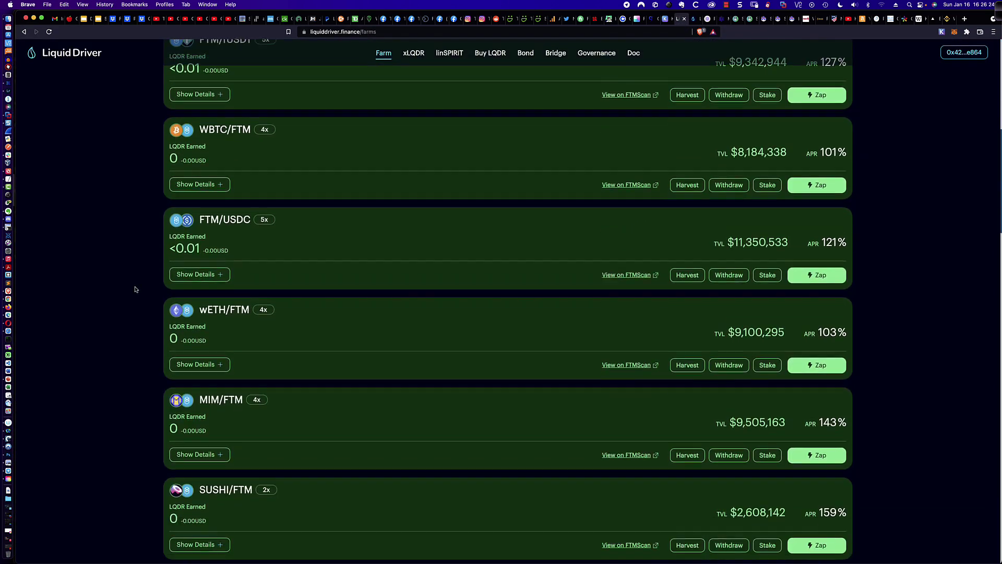
pyautogui.scroll(-5, 135, 289)
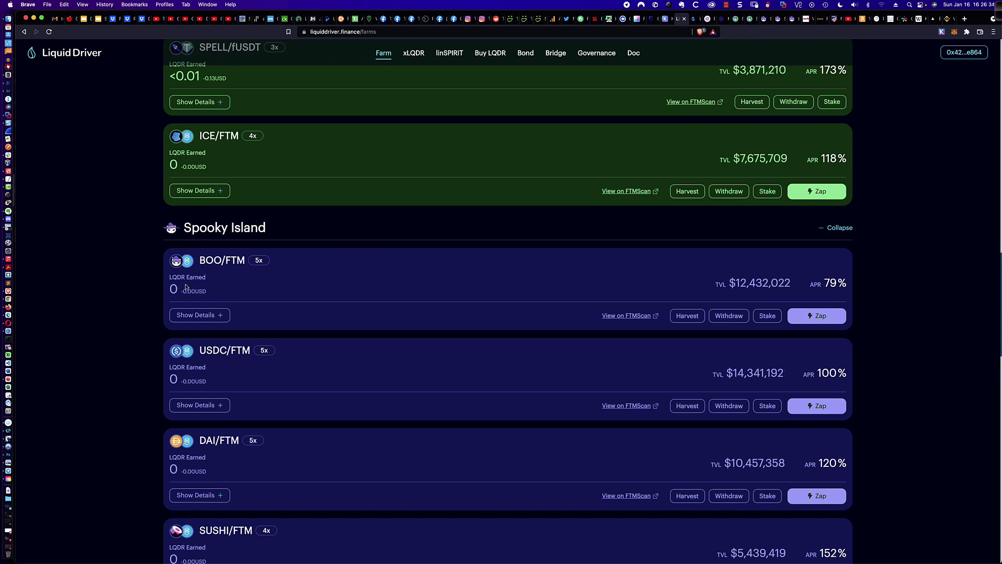
pyautogui.scroll(20, 186, 287)
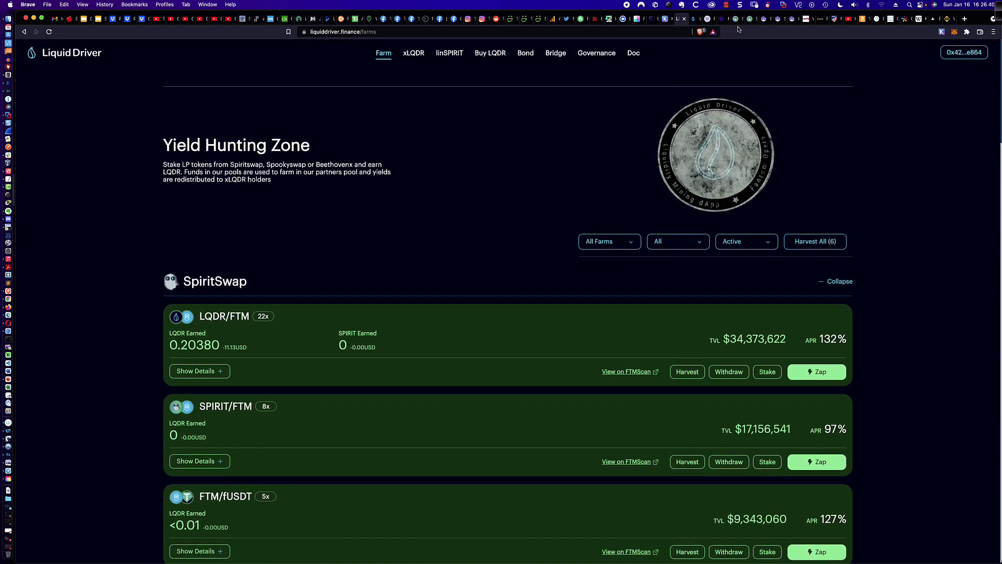
pyautogui.click(762, 20)
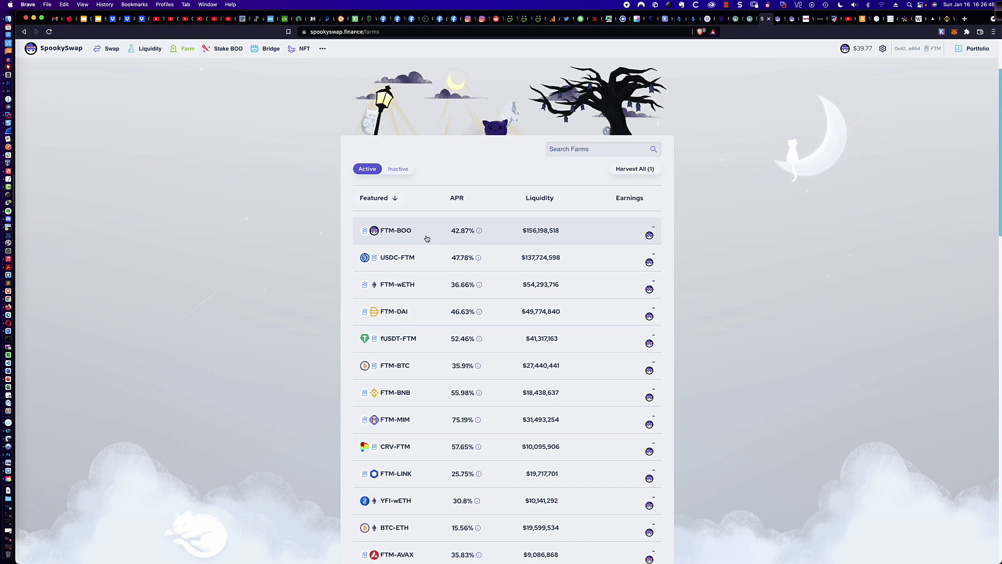
pyautogui.scroll(-5, 343, 251)
pyautogui.scroll(-6, 345, 252)
pyautogui.scroll(-2, 344, 252)
pyautogui.scroll(-5, 344, 252)
pyautogui.scroll(-1, 345, 252)
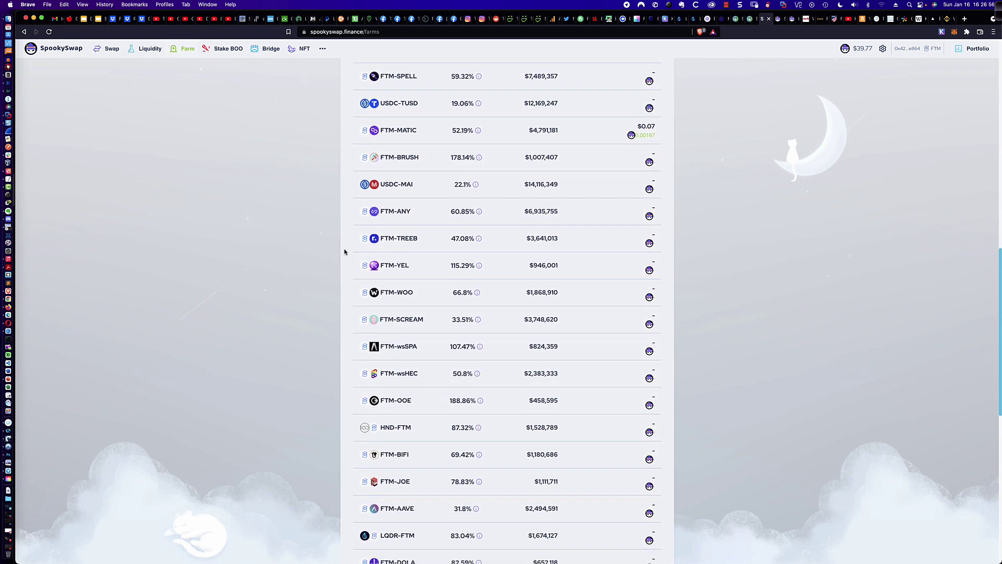
# Expand the FTM-MATIC farm to show its $198.72 balance and 0.00168 BOO earned.
pyautogui.click(384, 138)
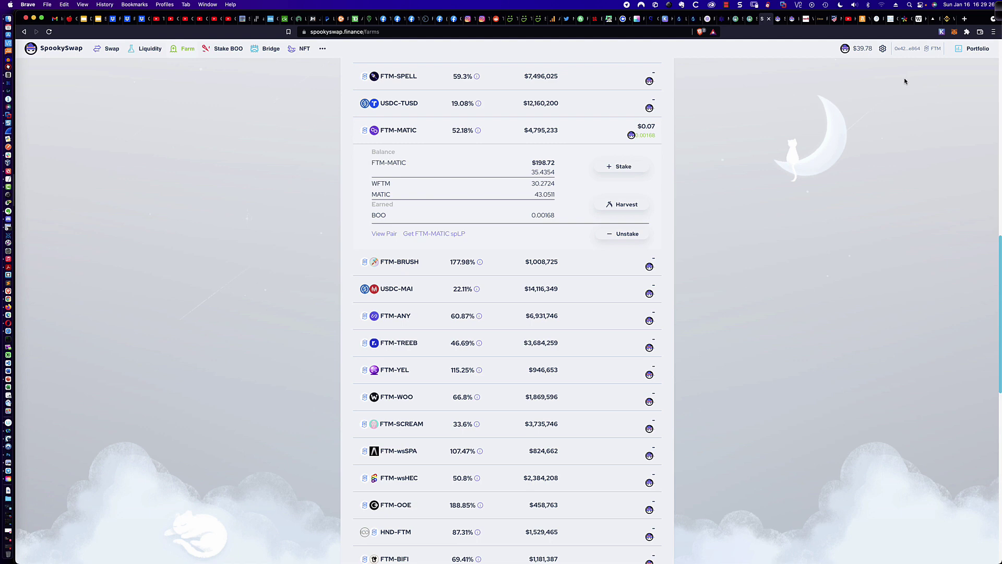
# View the Snagit capture of Polygon withdrawal fees (0.1 MATIC), then return to the browser.
pyautogui.press('super+Tab')
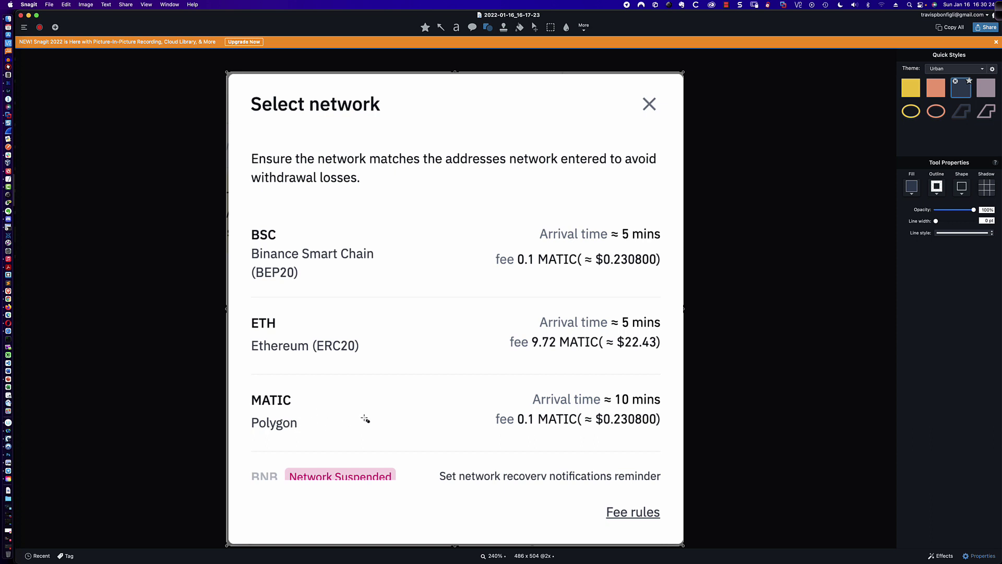
pyautogui.press('super+Tab')
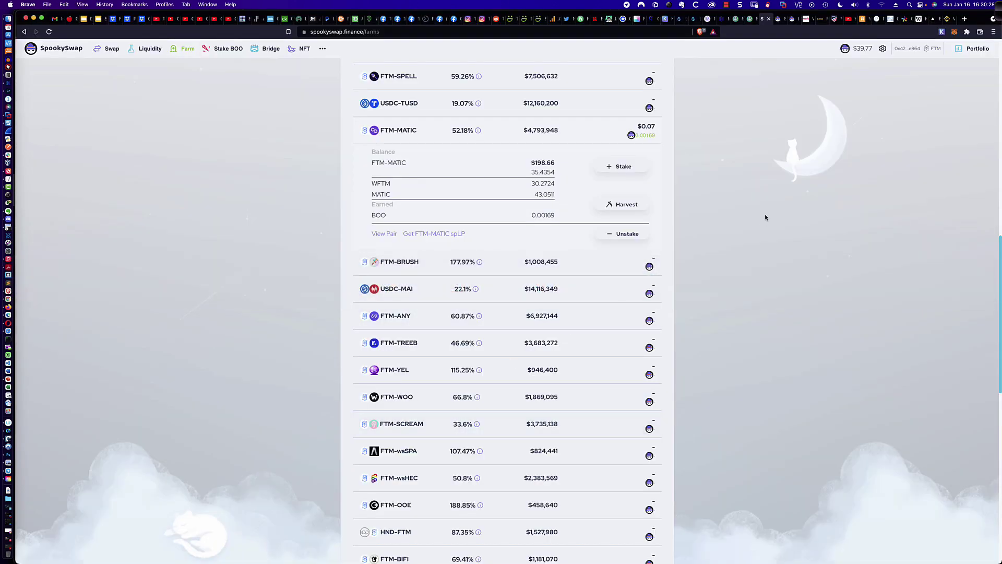
# Check the 34.9092 MATIC balance on Polygon Matic Mainnet, then switch MetaMask back to Fantom Opera.
pyautogui.click(955, 33)
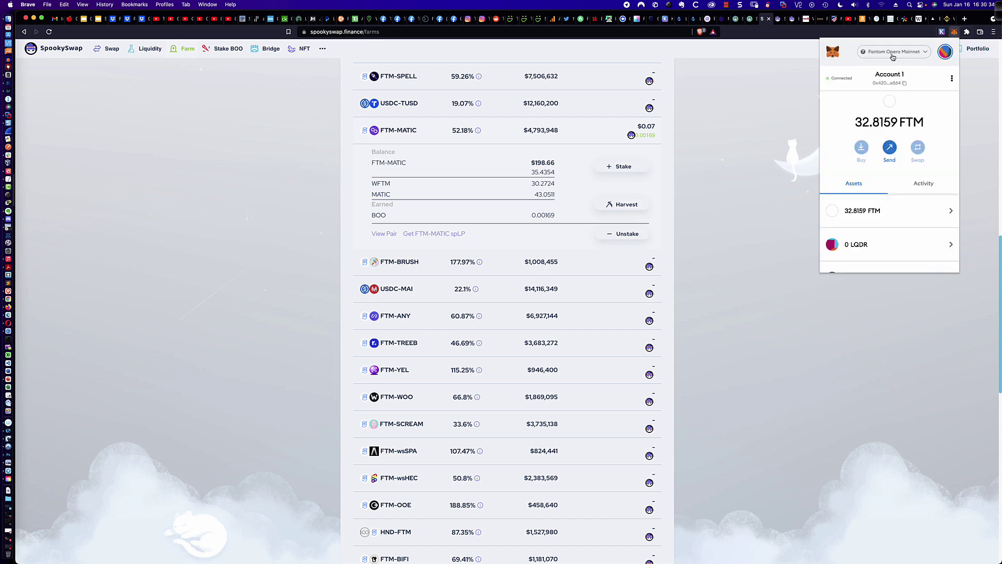
pyautogui.click(893, 54)
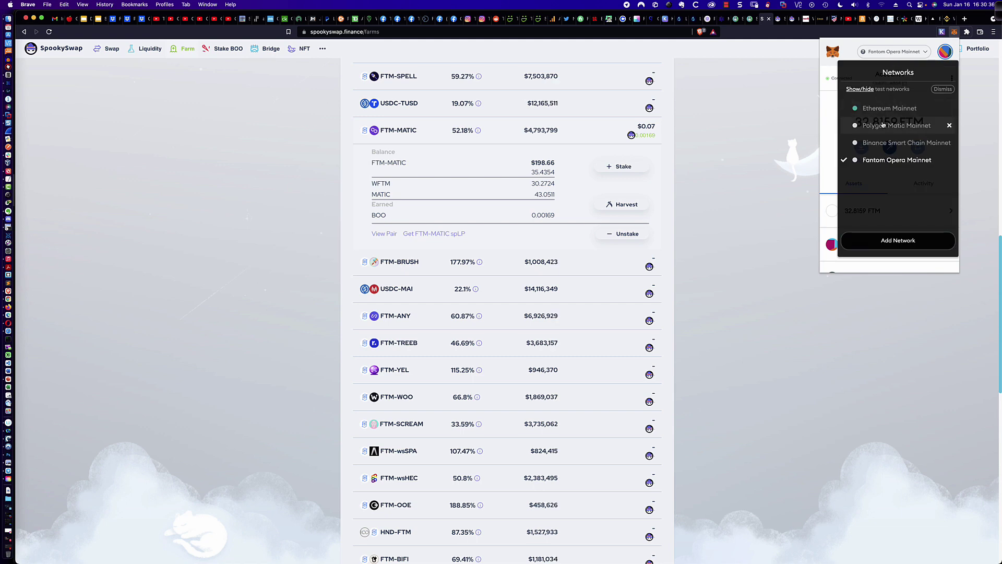
pyautogui.click(886, 125)
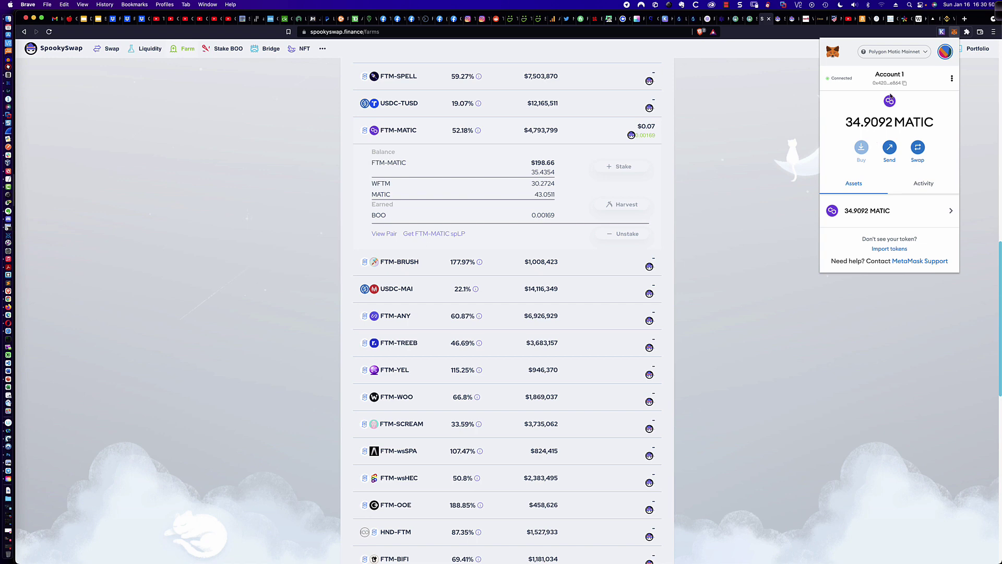
pyautogui.click(890, 52)
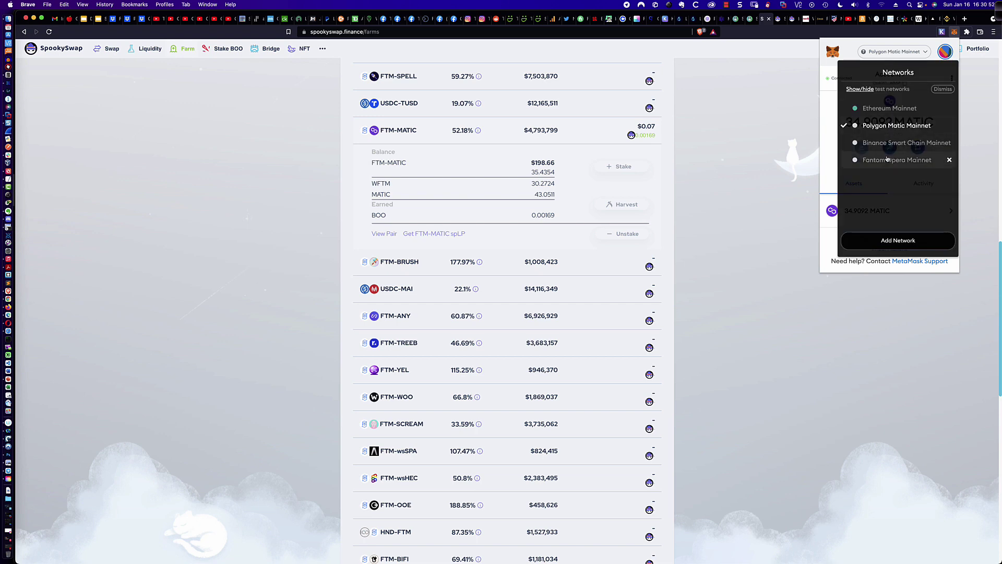
pyautogui.click(886, 160)
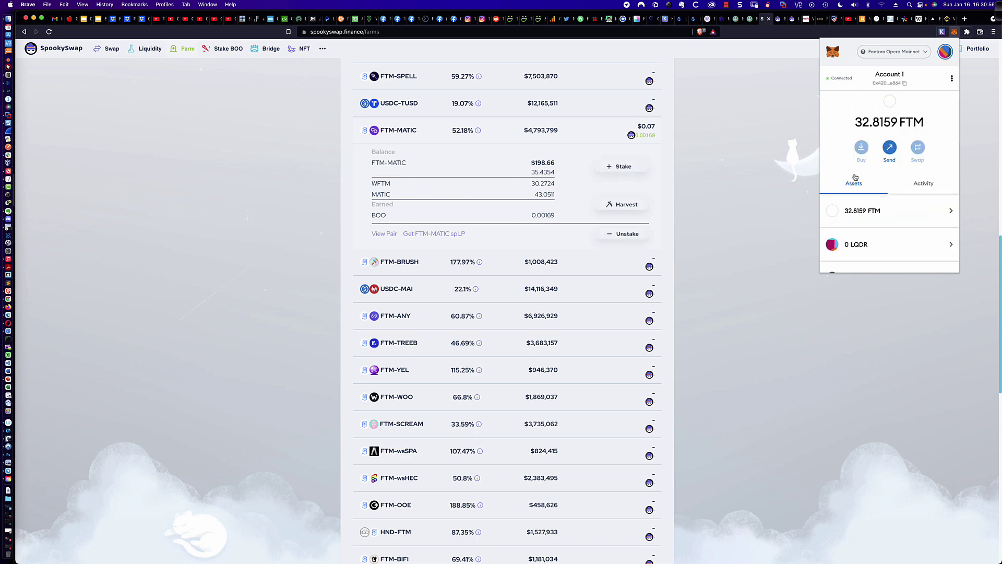
# Confirm the Fantom asset list holds 0 MATIC and bring up the network list.
pyautogui.scroll(-10, 856, 188)
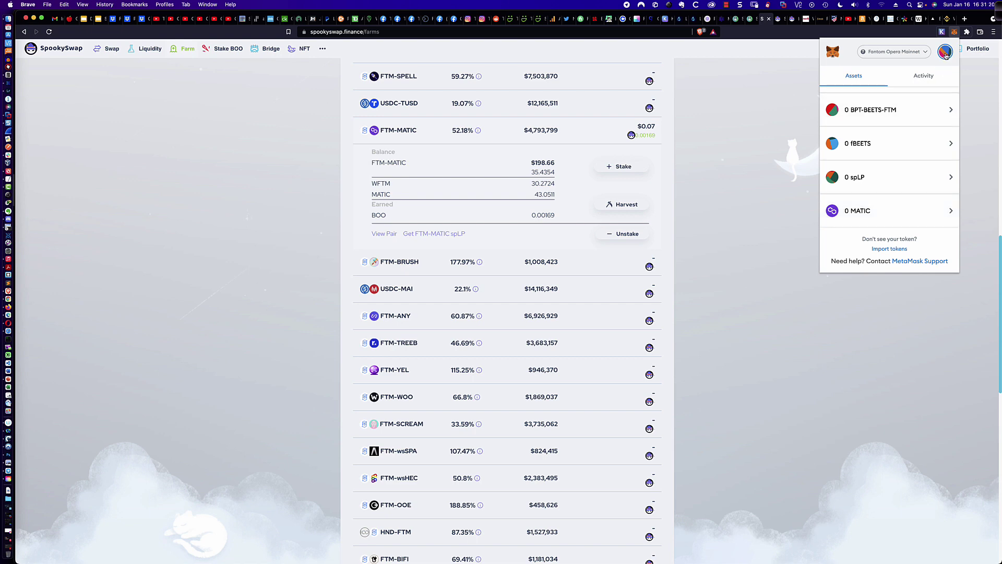
pyautogui.click(888, 53)
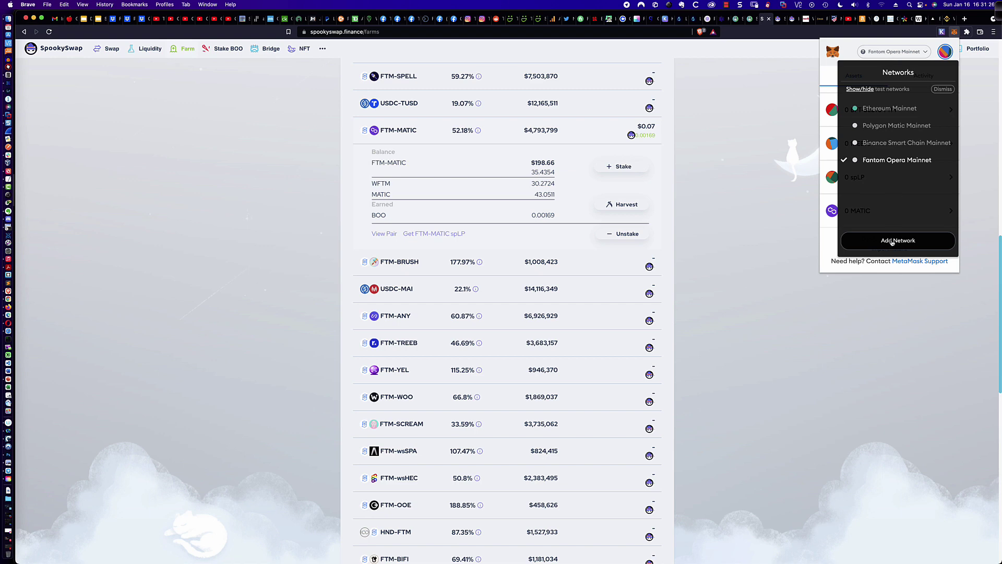
pyautogui.click(945, 53)
pyautogui.click(944, 54)
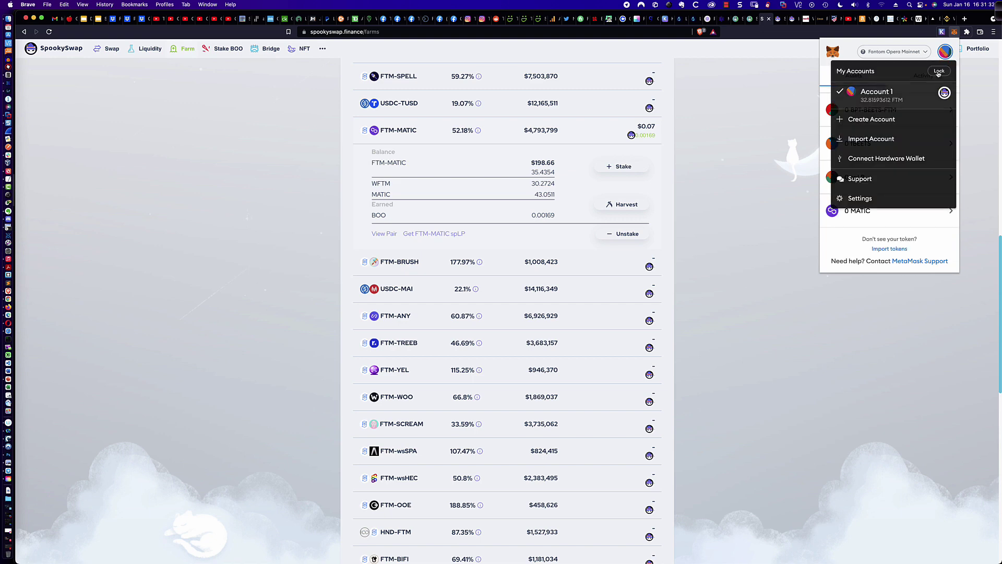
pyautogui.click(870, 199)
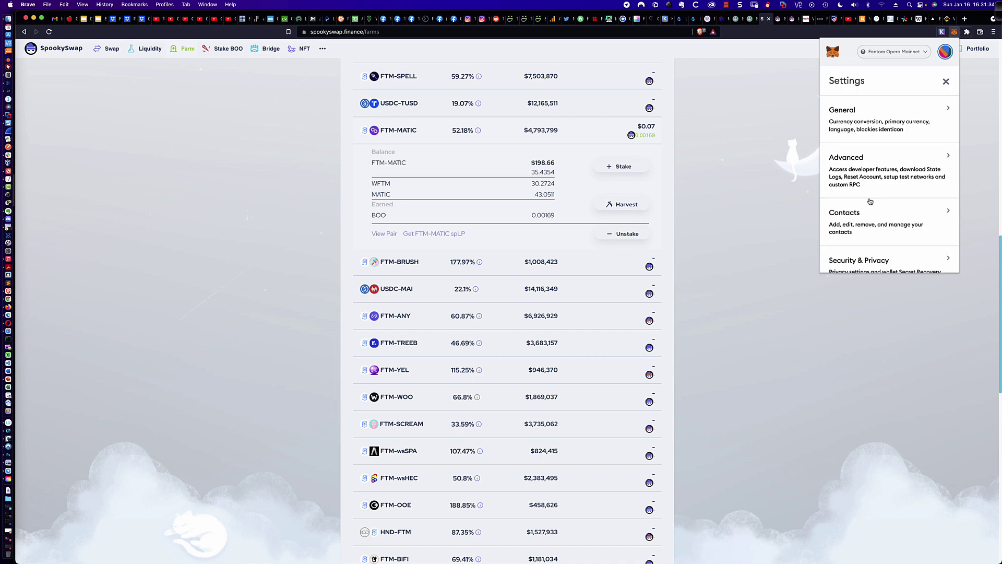
pyautogui.scroll(-3, 869, 202)
pyautogui.scroll(-2, 869, 202)
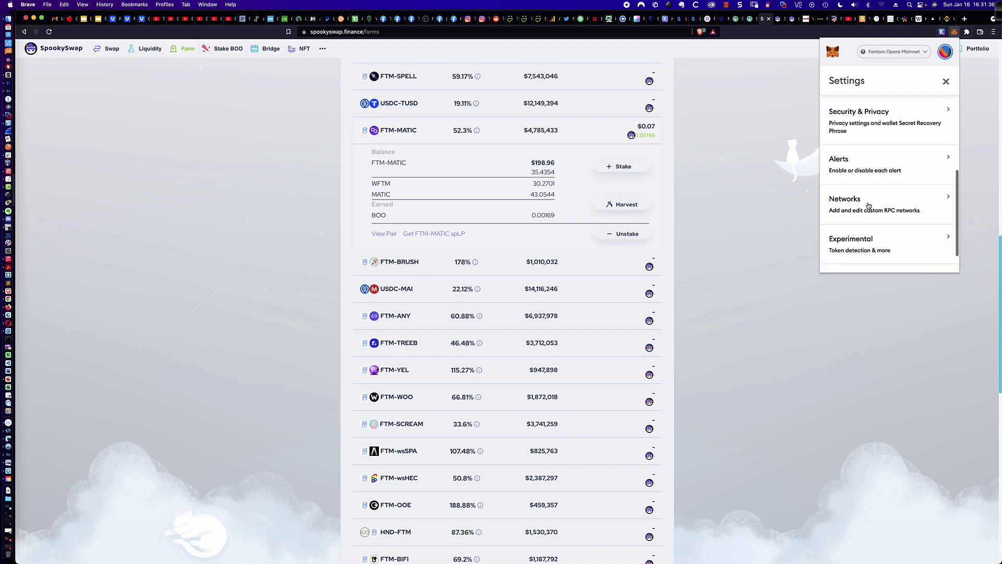
pyautogui.click(868, 203)
pyautogui.scroll(-3, 867, 206)
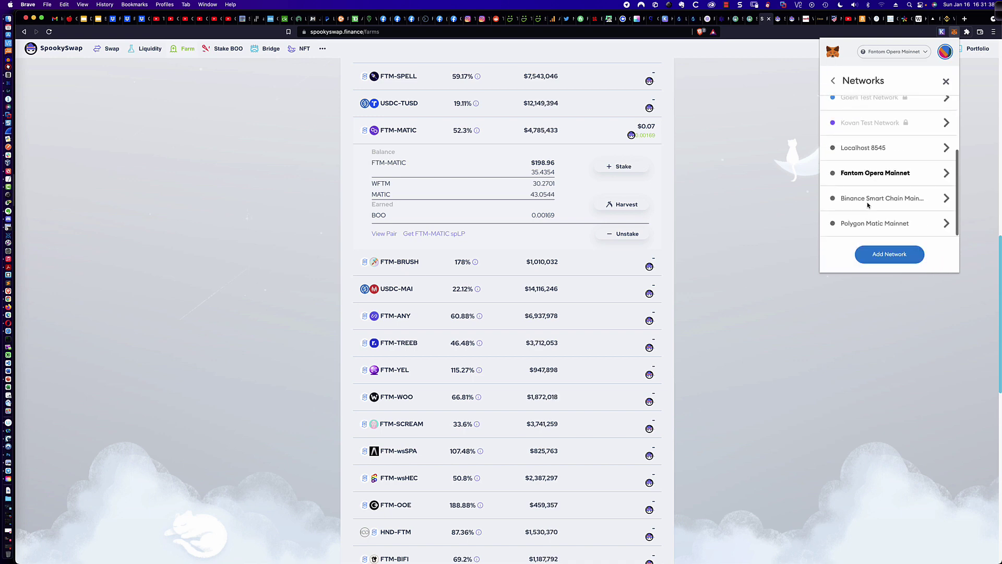
pyautogui.click(870, 225)
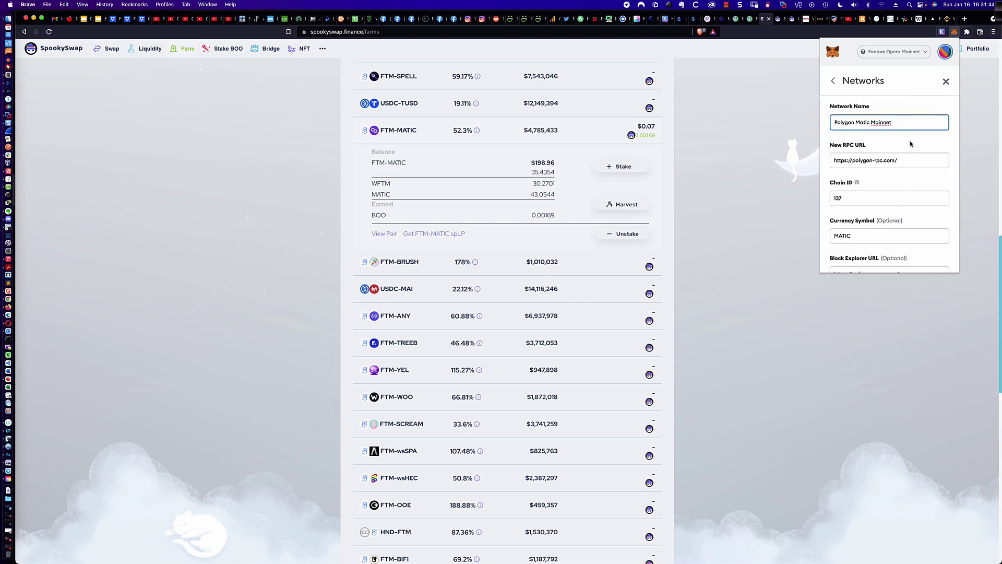
pyautogui.scroll(-1, 911, 143)
pyautogui.scroll(-1, 910, 144)
pyautogui.scroll(1, 910, 144)
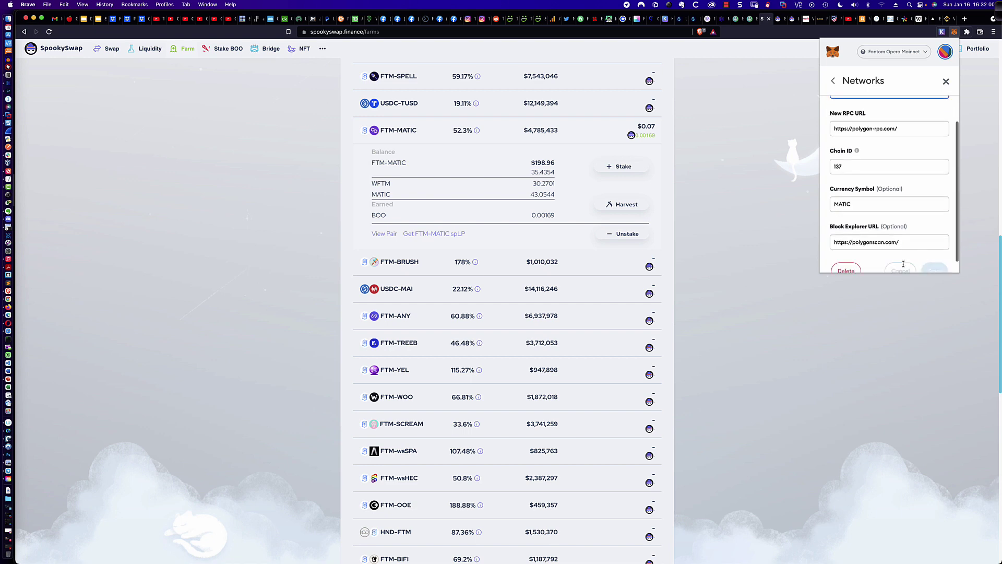
pyautogui.scroll(-2, 903, 263)
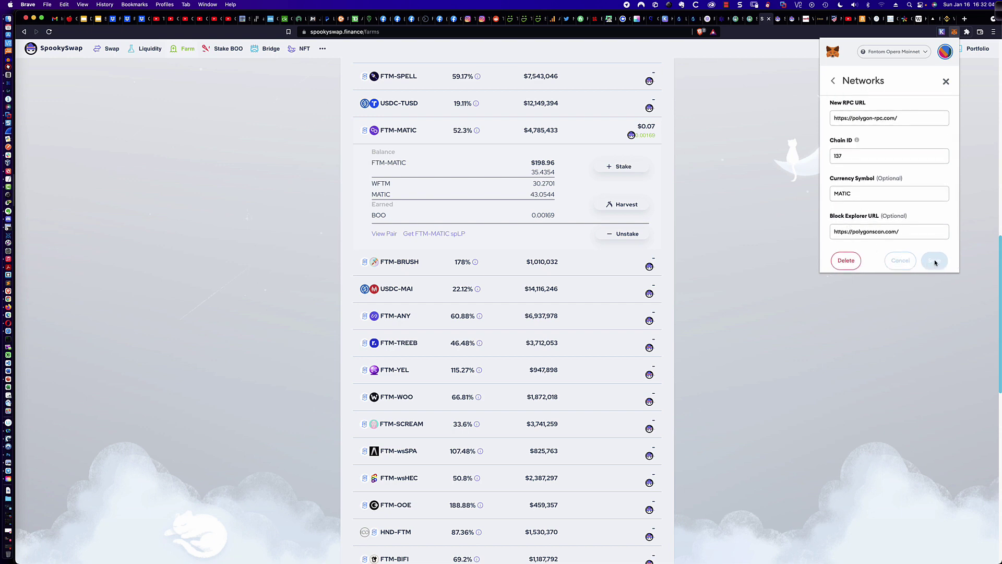
pyautogui.scroll(3, 906, 214)
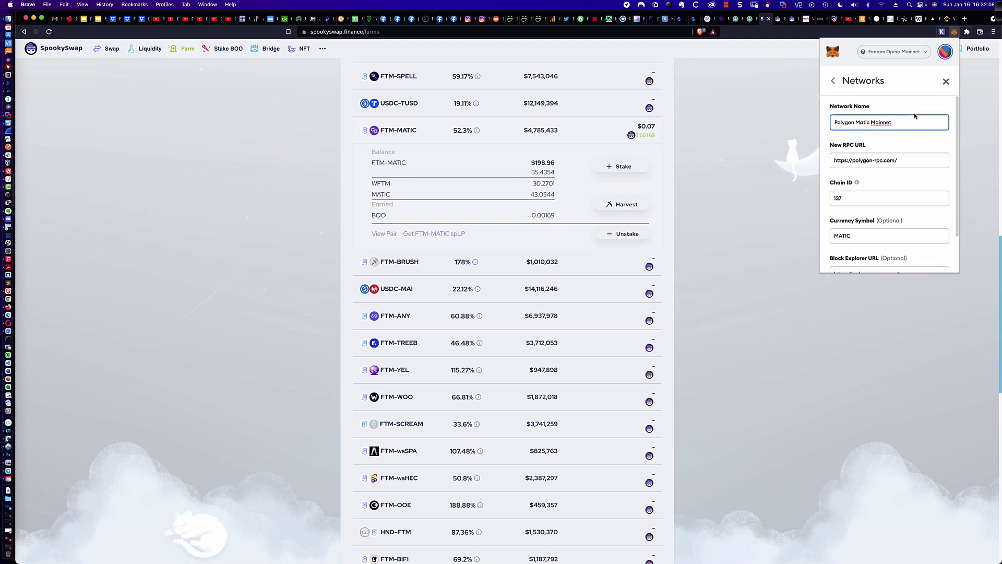
# Back out of the Polygon network settings and close MetaMask's settings.
pyautogui.click(833, 82)
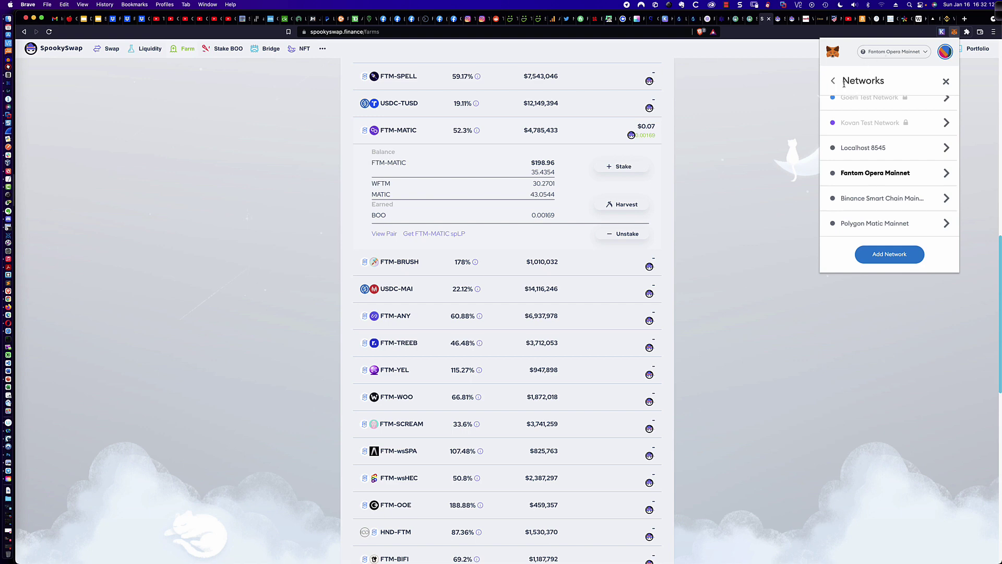
pyautogui.click(835, 83)
pyautogui.click(946, 82)
# Switch MetaMask to Polygon Matic Mainnet, copy the wallet address, and bring Snagit forward.
pyautogui.click(878, 52)
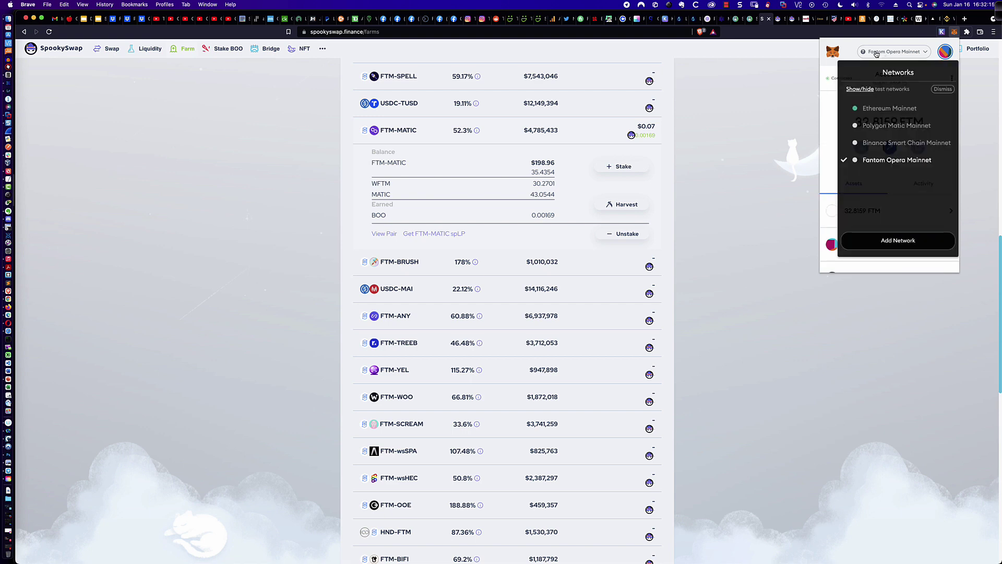
pyautogui.click(885, 126)
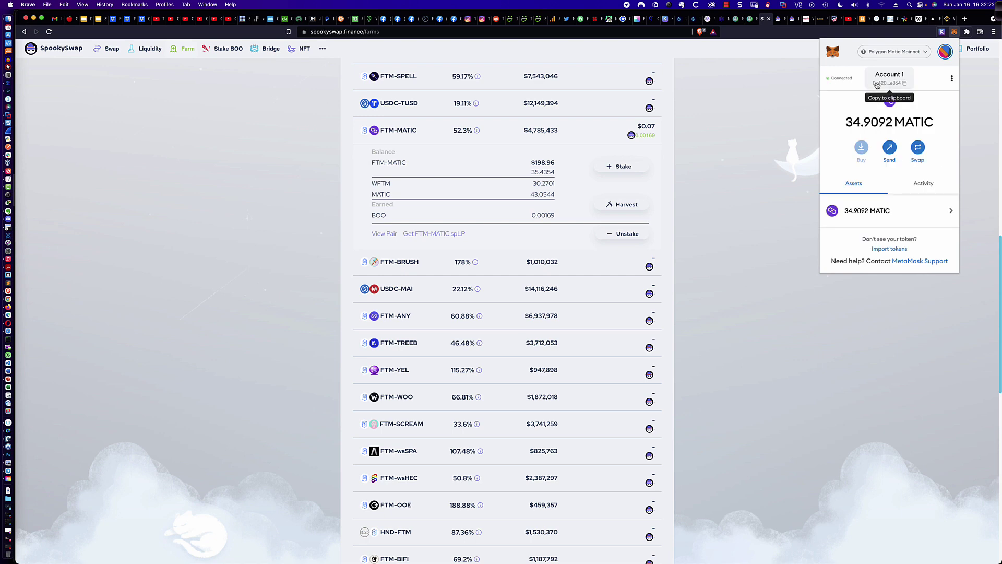
pyautogui.click(889, 84)
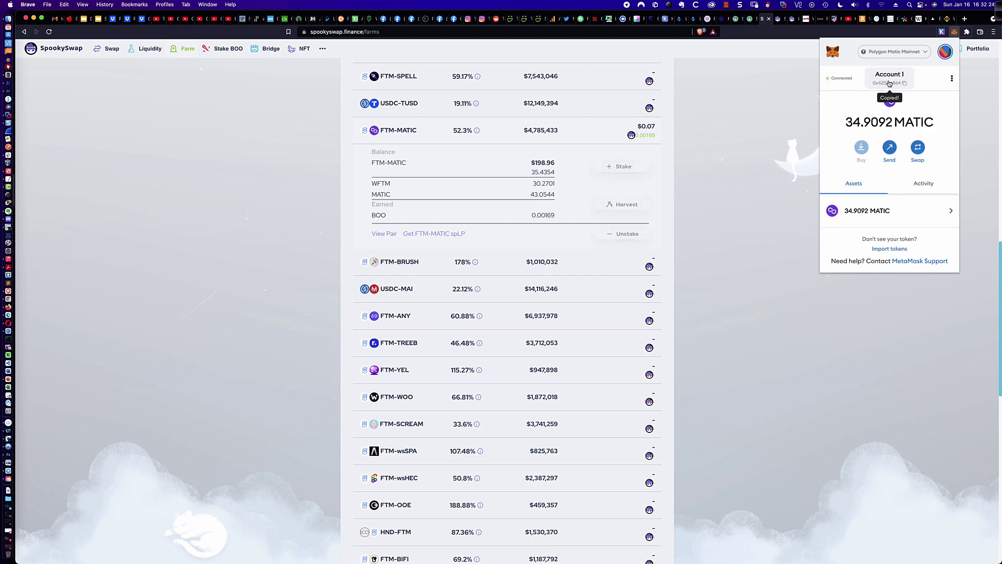
pyautogui.press('super+Tab')
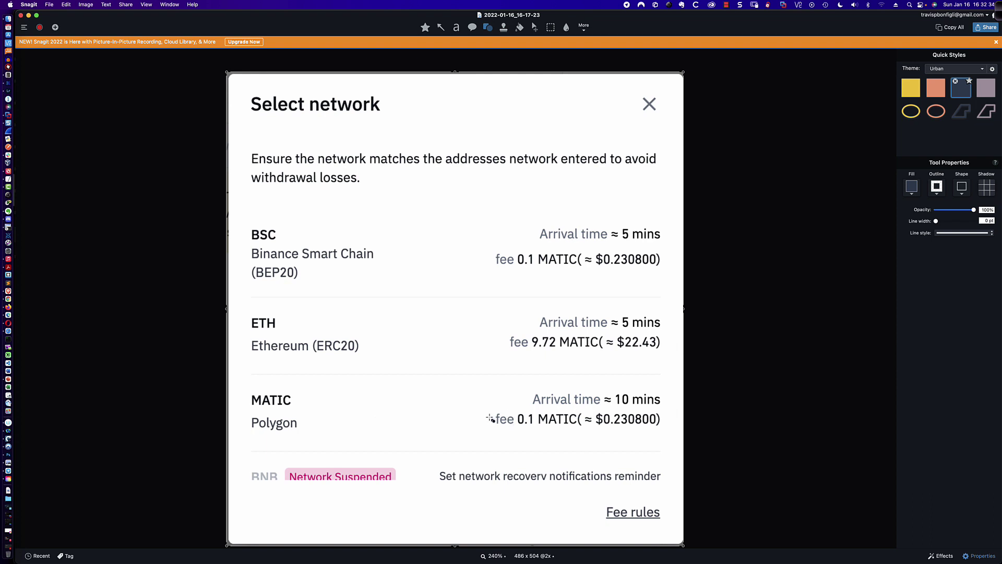
# Leave the Snagit network fee screenshot and return to the browser with SpookySwap.
pyautogui.press('super+Tab')
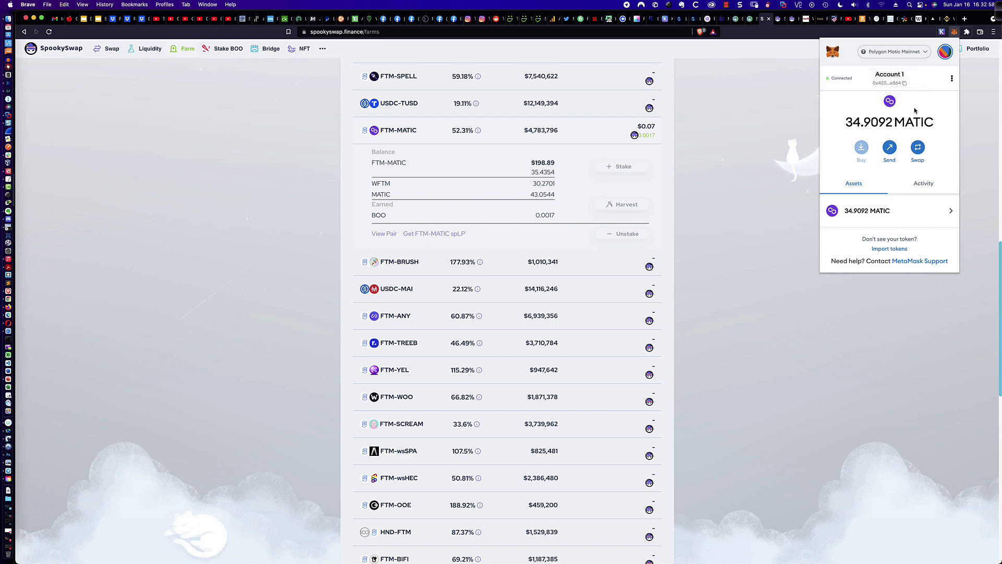
# Close the MetaMask popup and go to SpookySwap's Bridge page.
pyautogui.click(761, 130)
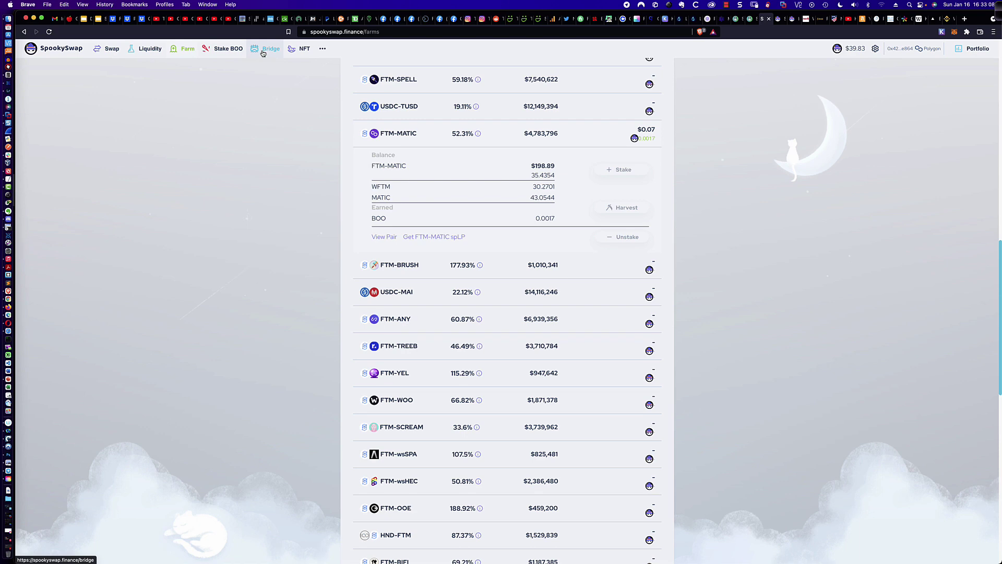
pyautogui.click(263, 53)
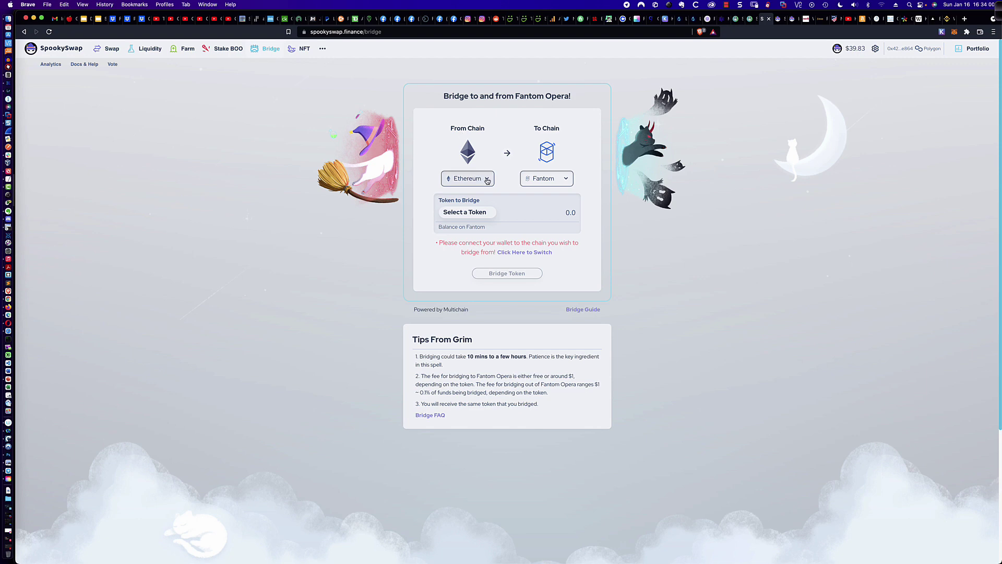
# Bridge MATIC from Polygon using the maximum 34.89920914303981 amount.
pyautogui.click(487, 180)
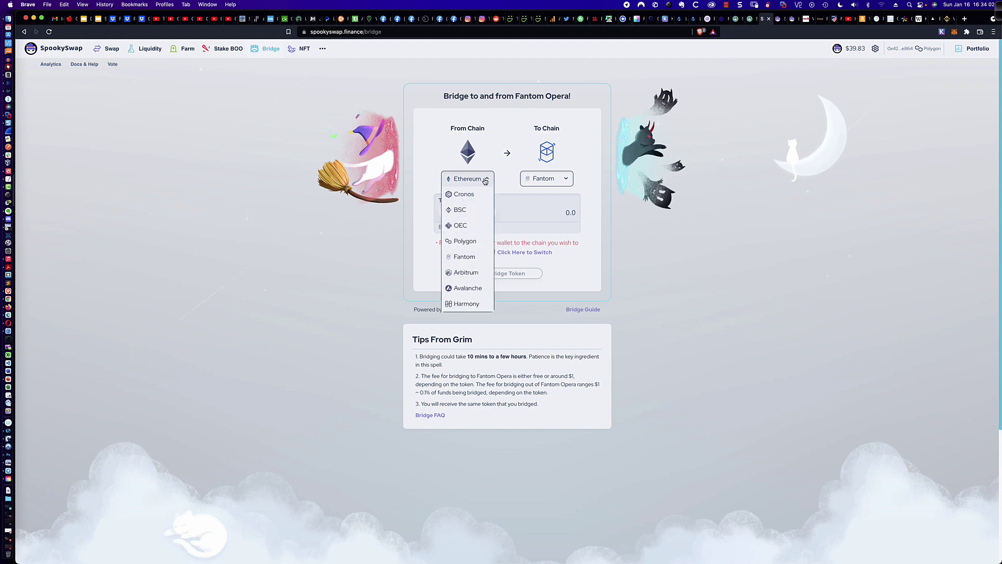
pyautogui.click(467, 240)
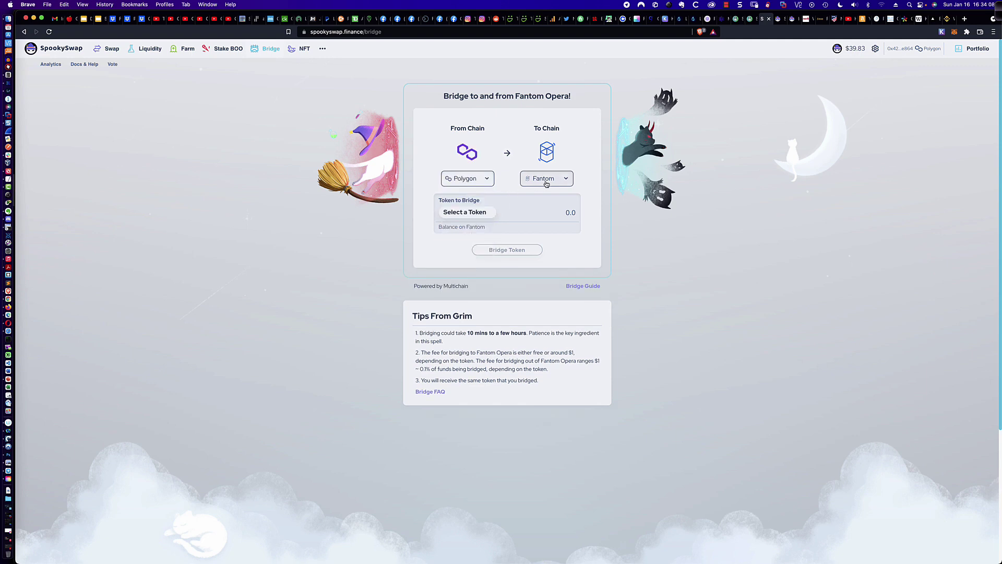
pyautogui.click(470, 215)
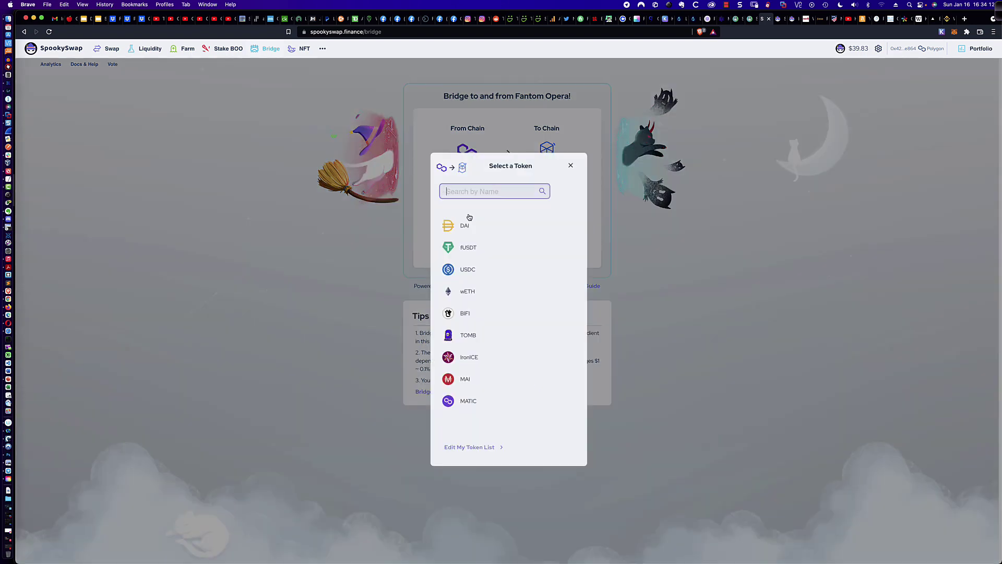
pyautogui.click(485, 403)
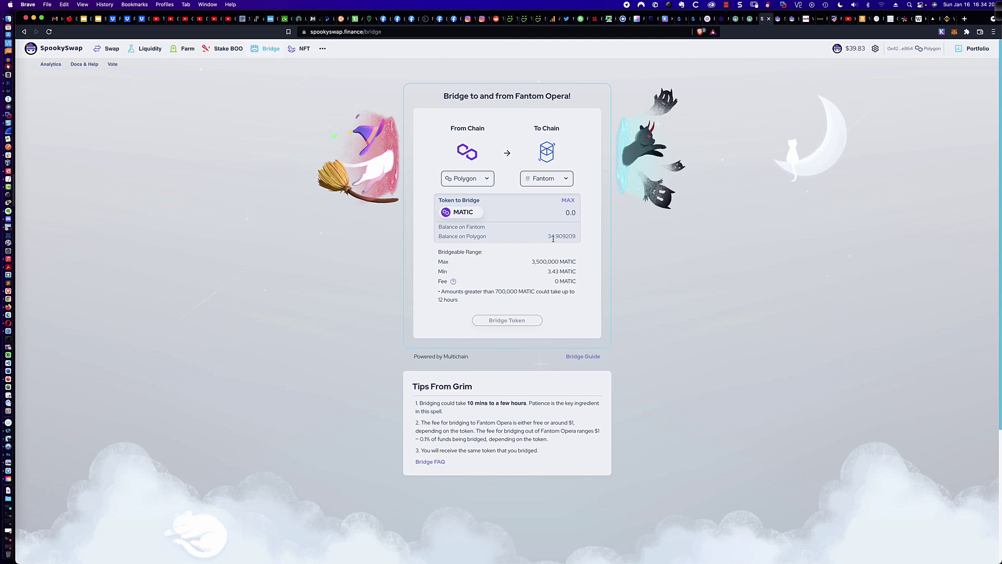
pyautogui.click(568, 201)
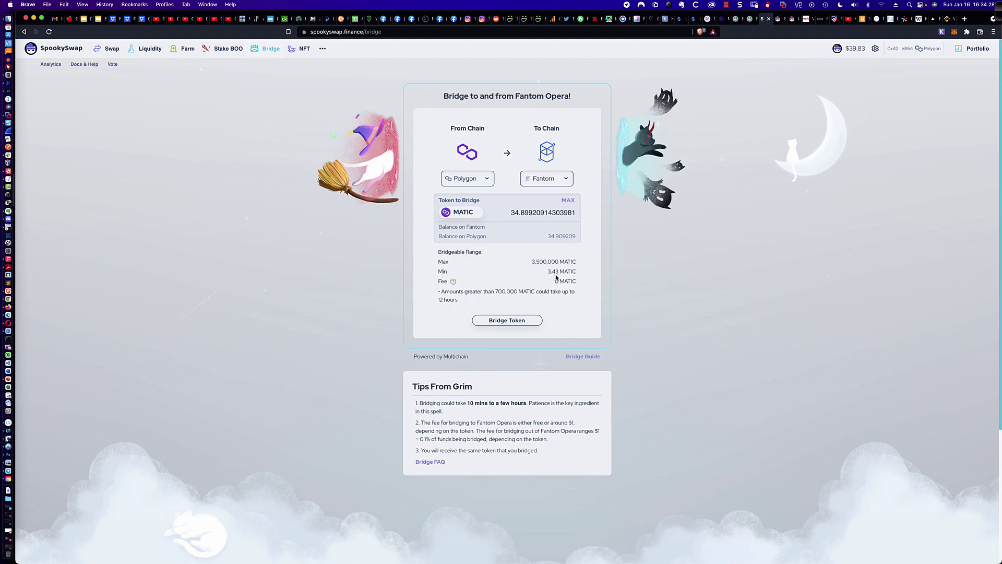
pyautogui.moveTo(453, 284)
# Start bridging the full MATIC balance, then reject that transaction in MetaMask.
pyautogui.click(510, 322)
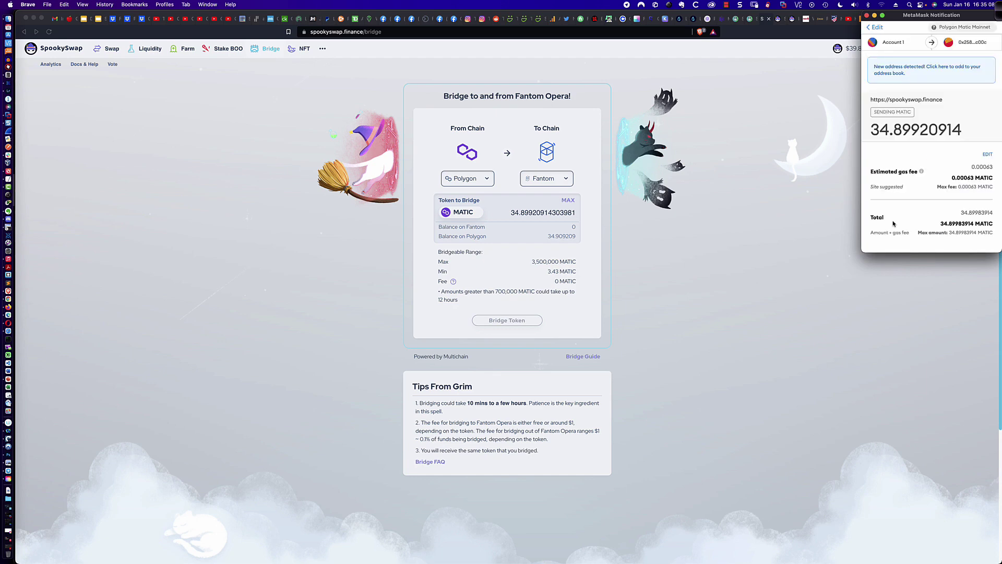
pyautogui.scroll(-3, 942, 214)
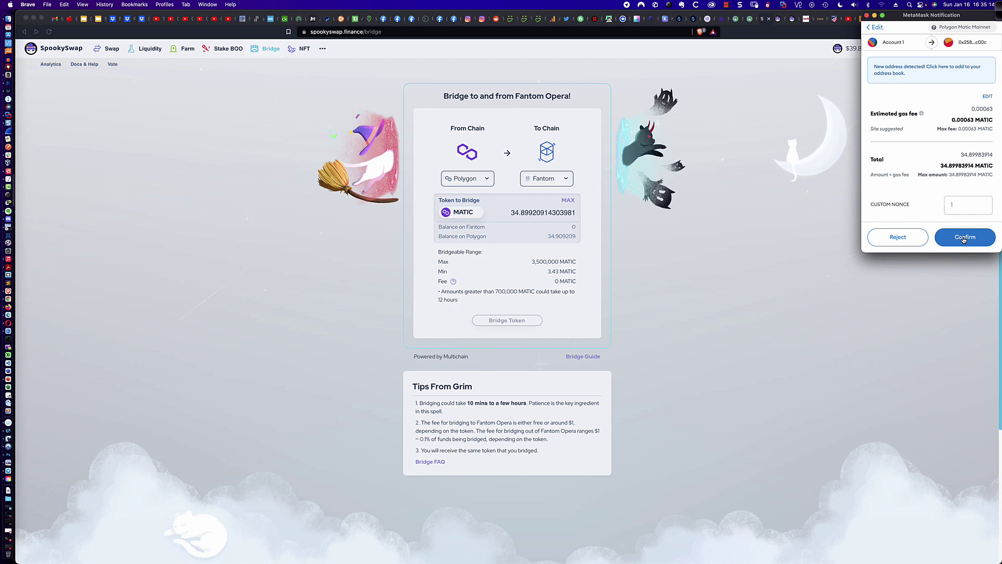
pyautogui.click(899, 237)
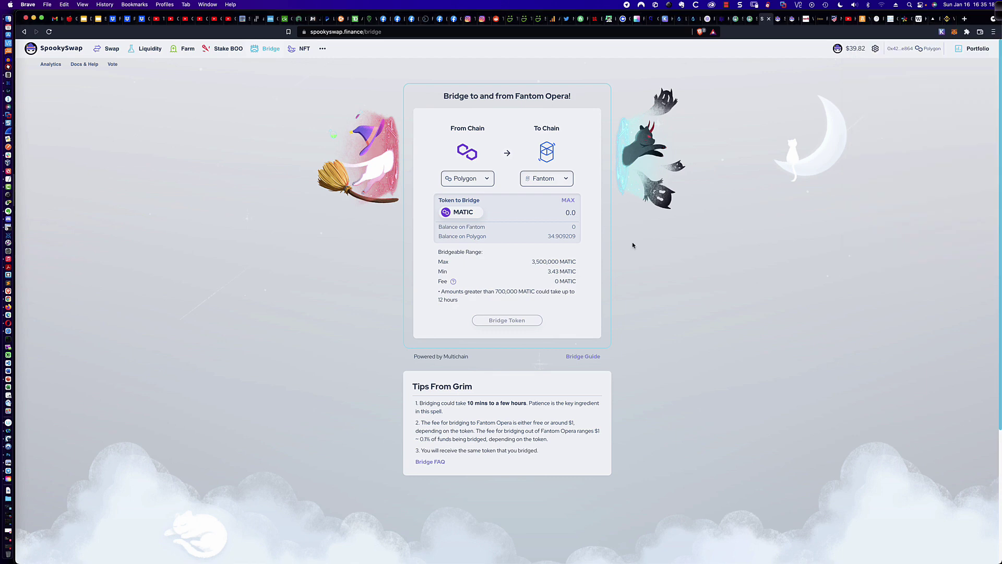
# Refill the maximum MATIC and trim the decimals so the bridge amount reads 34.00.
pyautogui.click(569, 201)
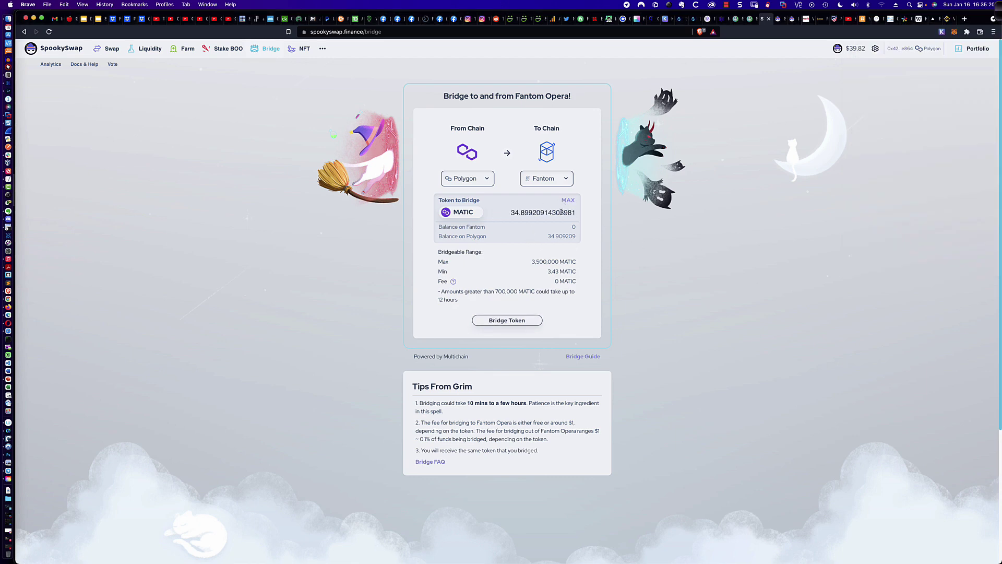
pyautogui.press('BackSpace')
pyautogui.press('BackSpace')
pyautogui.press('BackSpace')
pyautogui.press('BackSpace')
pyautogui.press('BackSpace')
pyautogui.press('BackSpace')
pyautogui.press('BackSpace')
pyautogui.press('BackSpace')
pyautogui.press('BackSpace')
pyautogui.press('BackSpace')
pyautogui.press('BackSpace')
pyautogui.press('BackSpace')
pyautogui.press('BackSpace')
pyautogui.press('BackSpace')
pyautogui.write('00')
# Bridge 34.00 MATIC to Fantom and confirm the transaction in MetaMask.
pyautogui.click(505, 319)
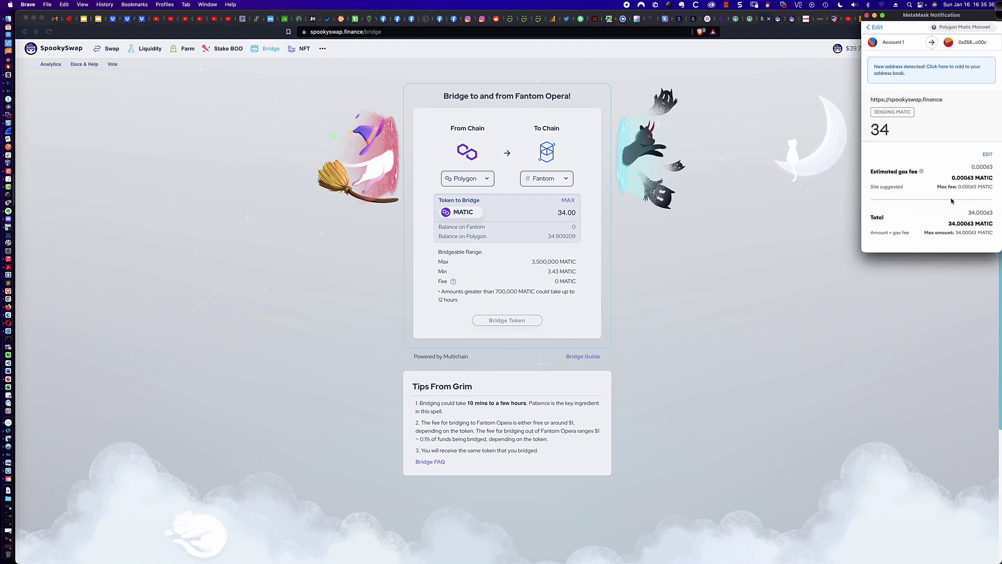
pyautogui.scroll(-3, 951, 200)
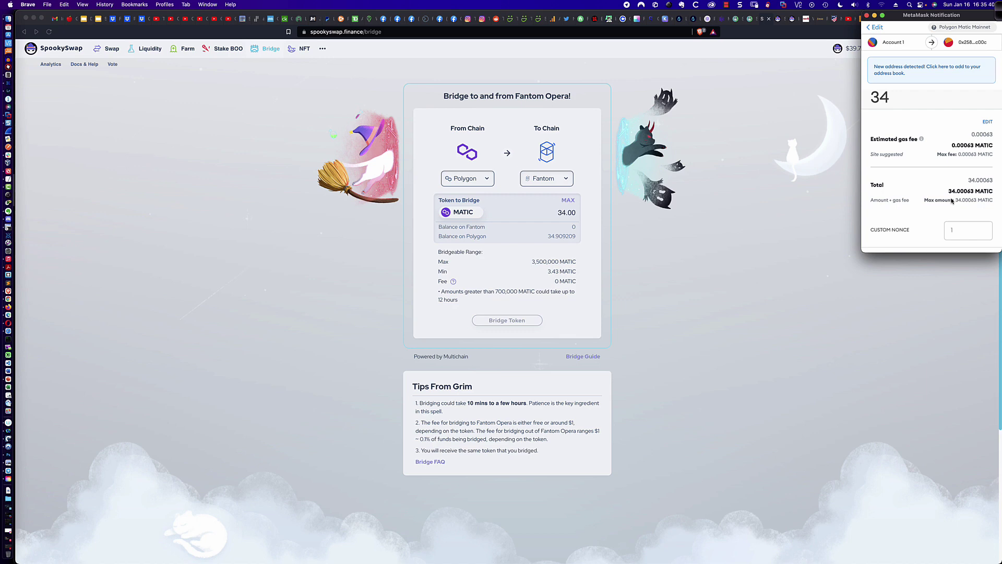
pyautogui.scroll(-2, 951, 200)
pyautogui.click(966, 238)
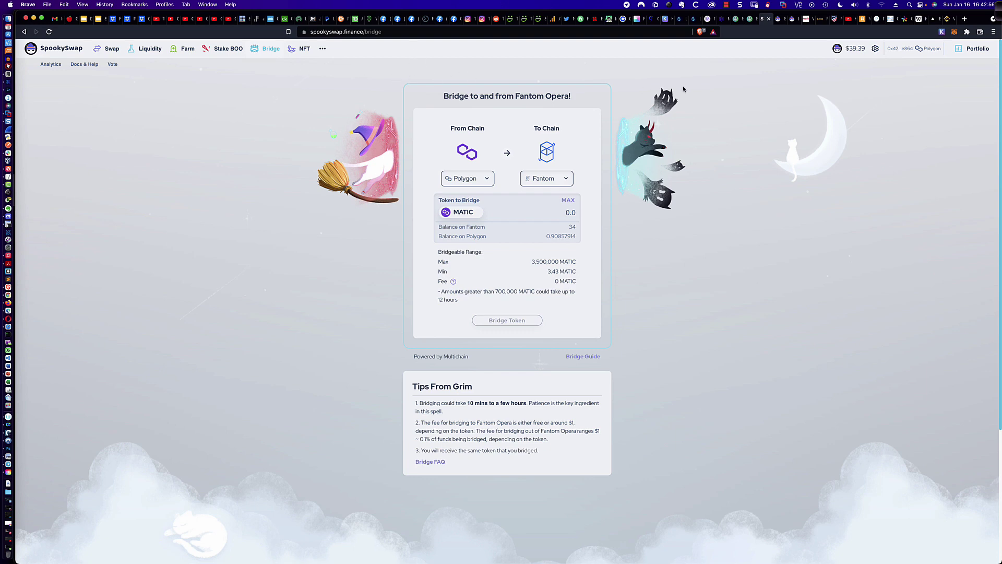
# Switch MetaMask to Fantom Opera Mainnet and check that its assets list 34 MATIC.
pyautogui.click(954, 33)
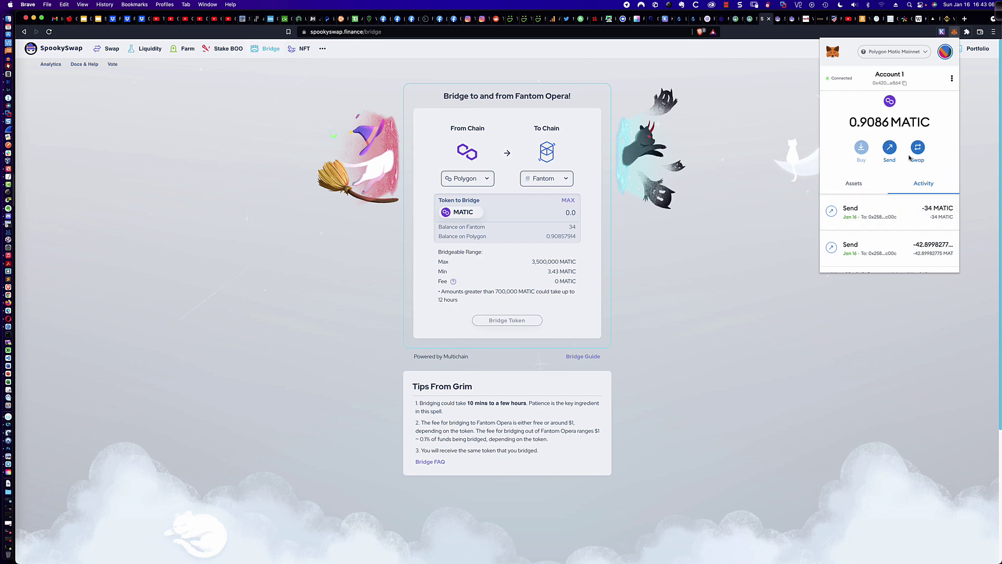
pyautogui.click(888, 50)
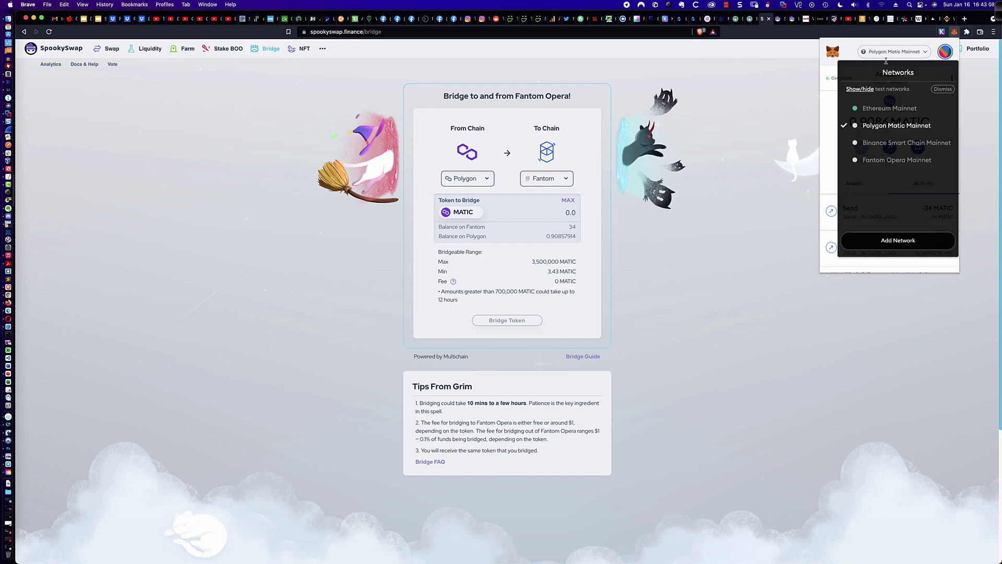
pyautogui.click(883, 160)
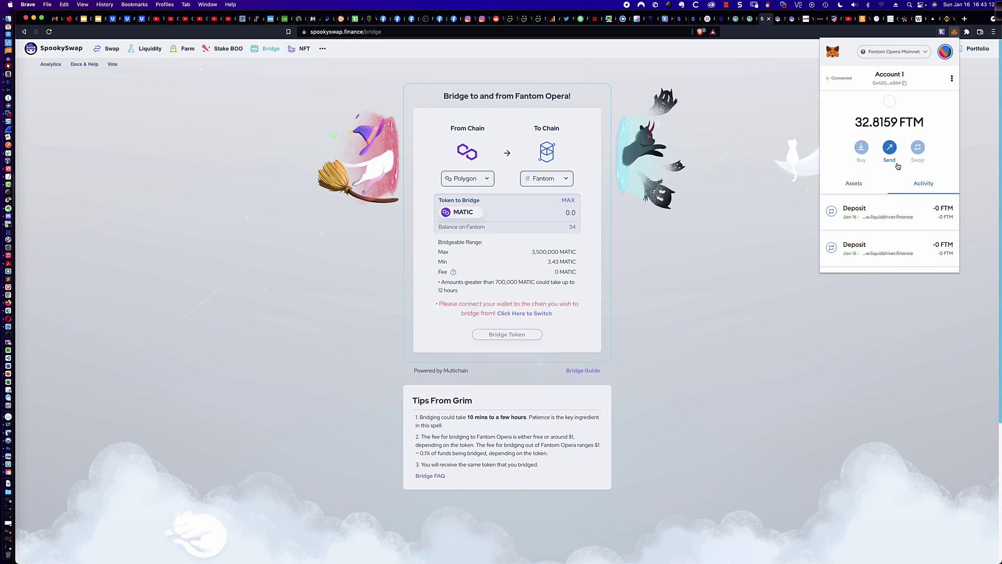
pyautogui.click(858, 183)
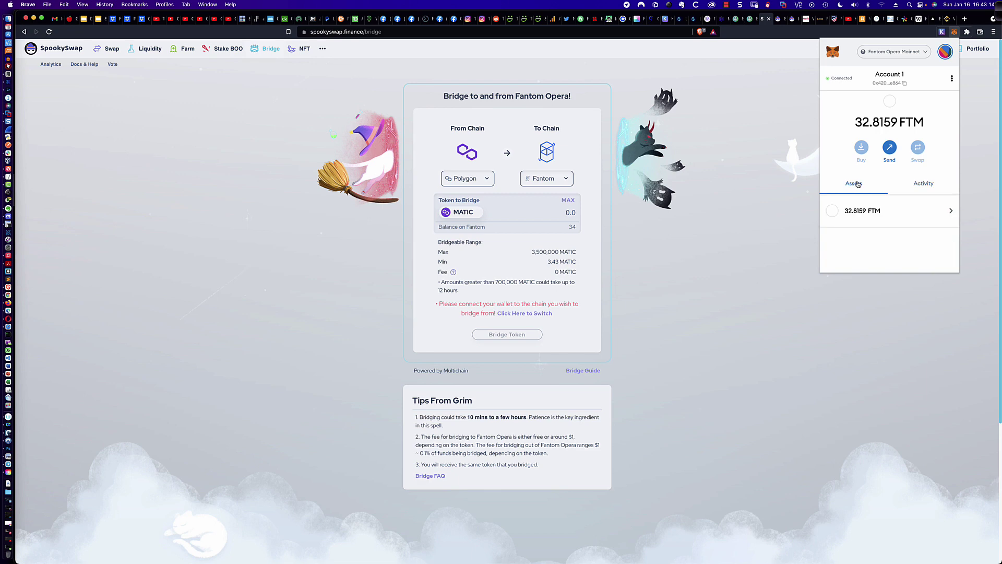
pyautogui.scroll(-10, 858, 183)
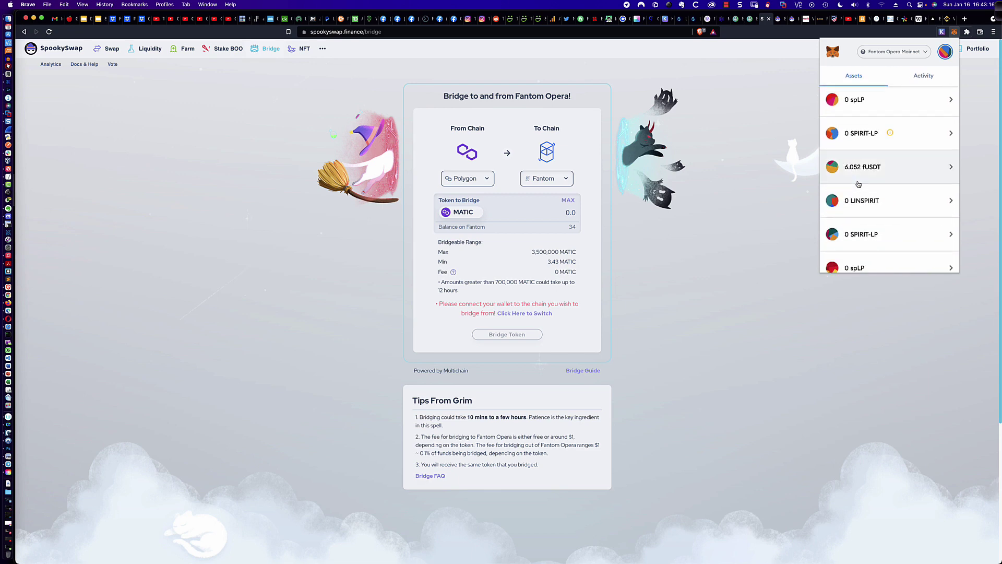
pyautogui.scroll(-10, 858, 184)
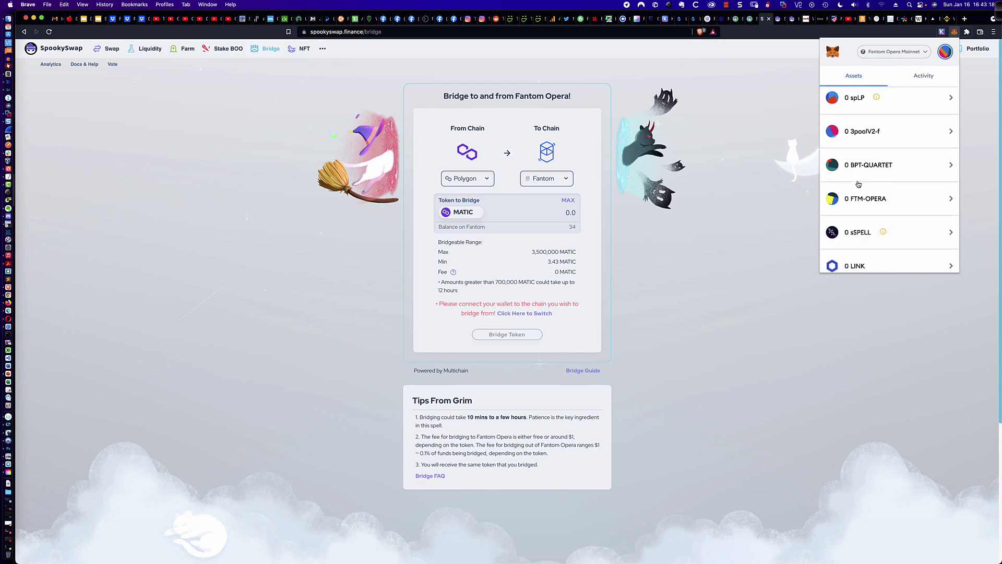
pyautogui.moveTo(882, 211)
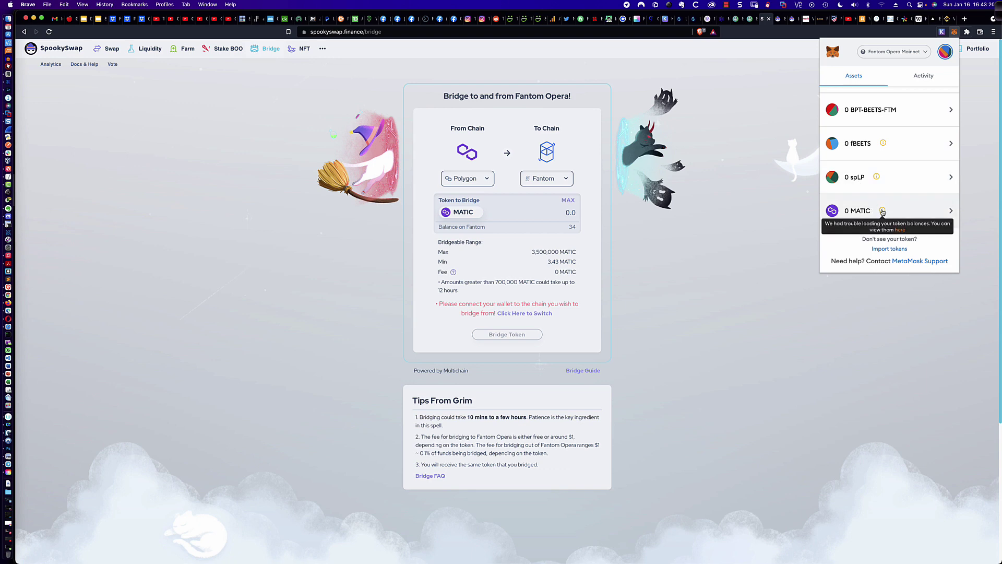
pyautogui.moveTo(876, 177)
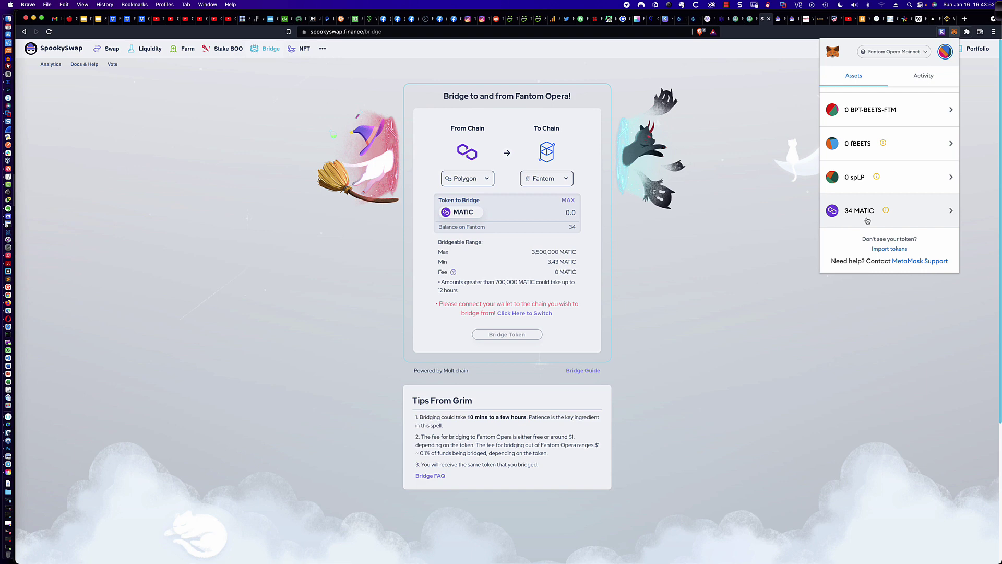
# Close MetaMask, go to Farms and expand the FTM-MATIC farm row.
pyautogui.click(804, 230)
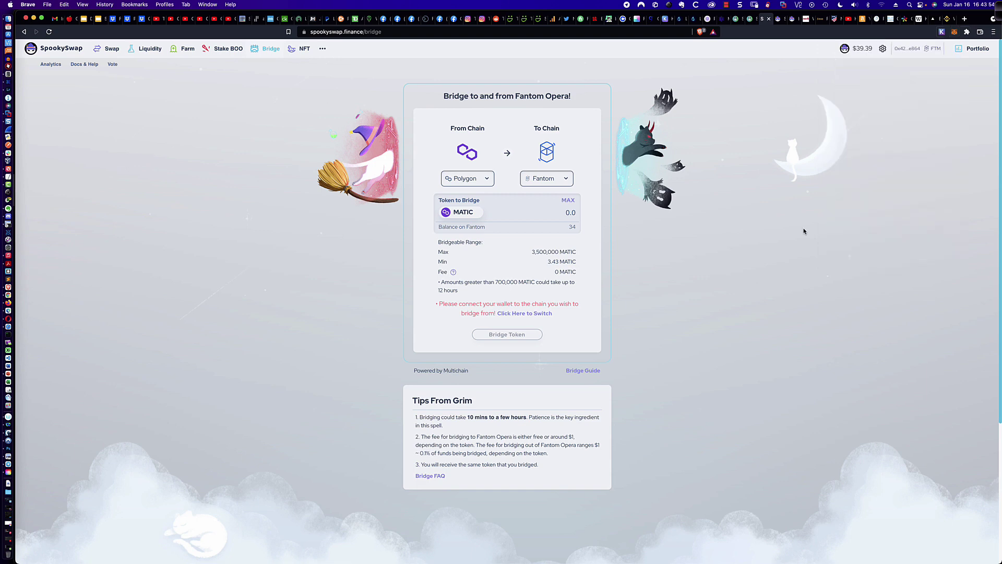
pyautogui.click(188, 50)
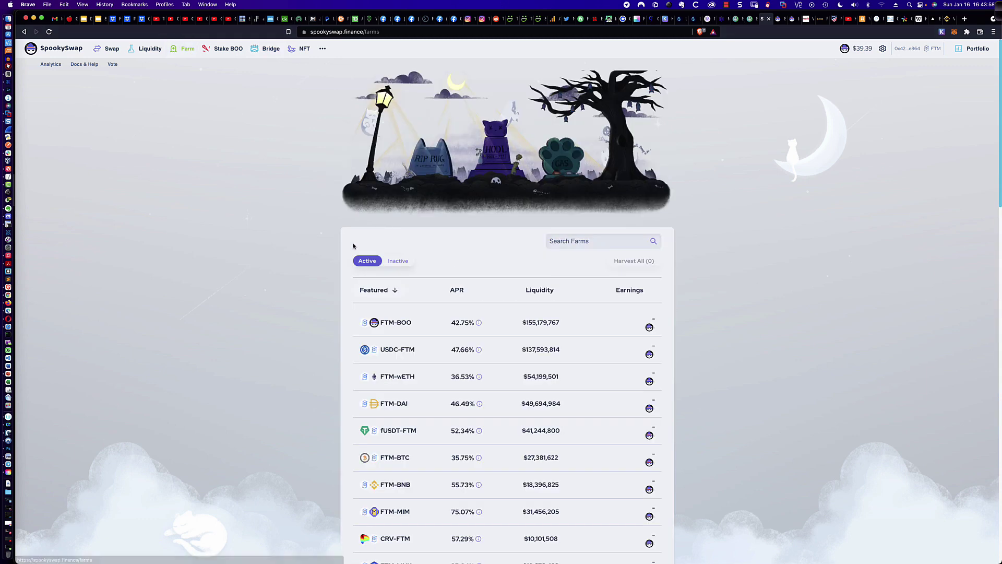
pyautogui.scroll(-5, 334, 248)
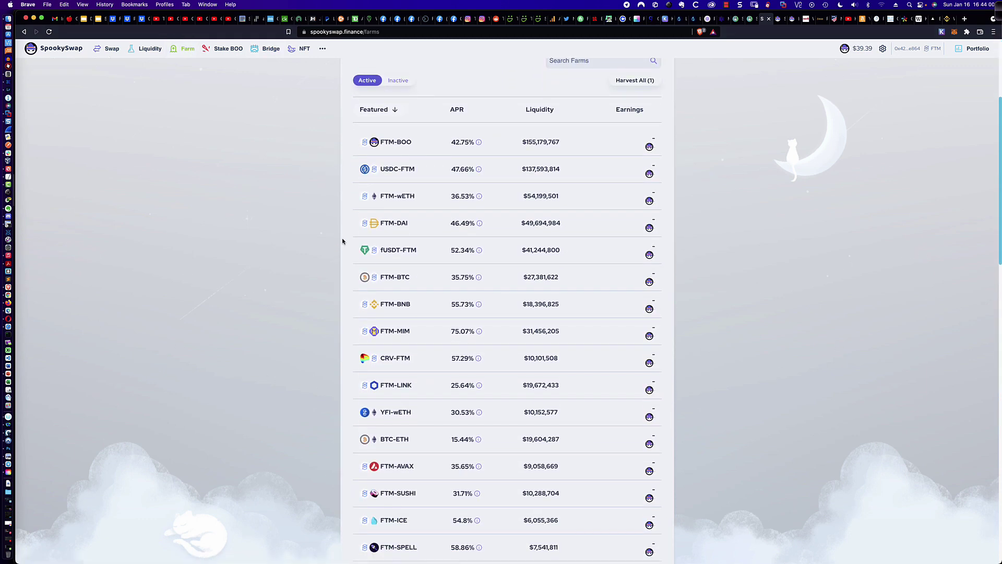
pyautogui.scroll(-5, 342, 241)
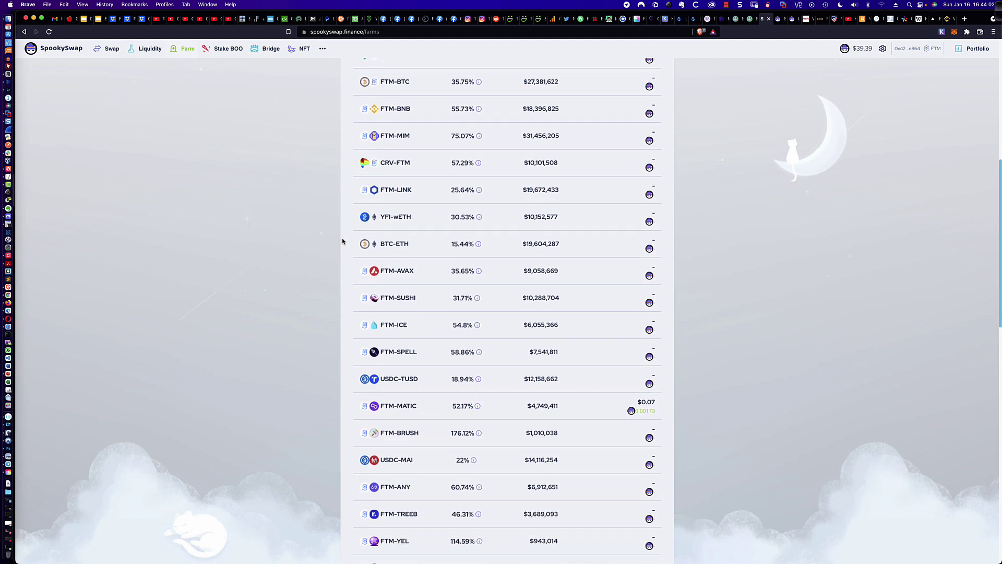
pyautogui.scroll(-1, 343, 241)
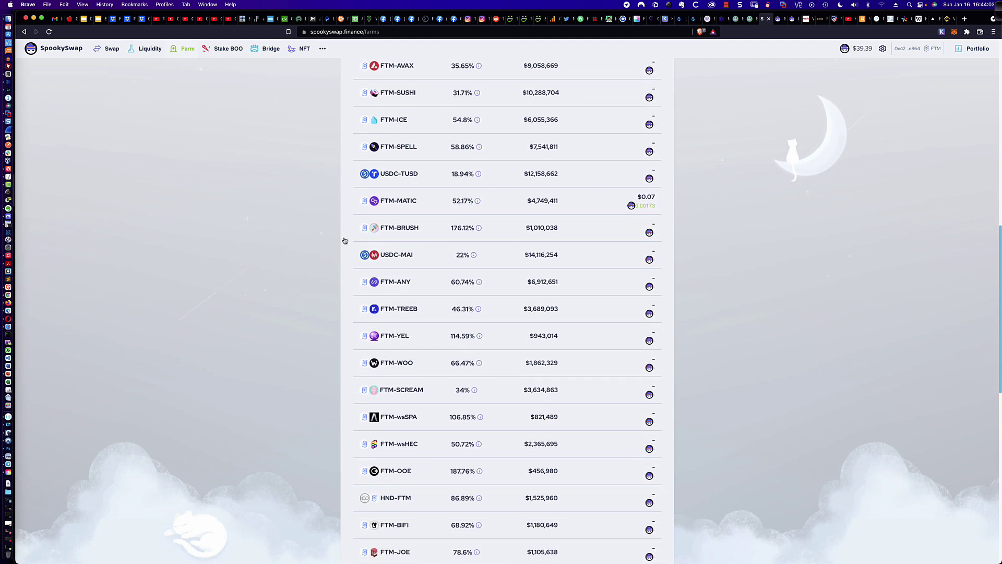
pyautogui.click(394, 203)
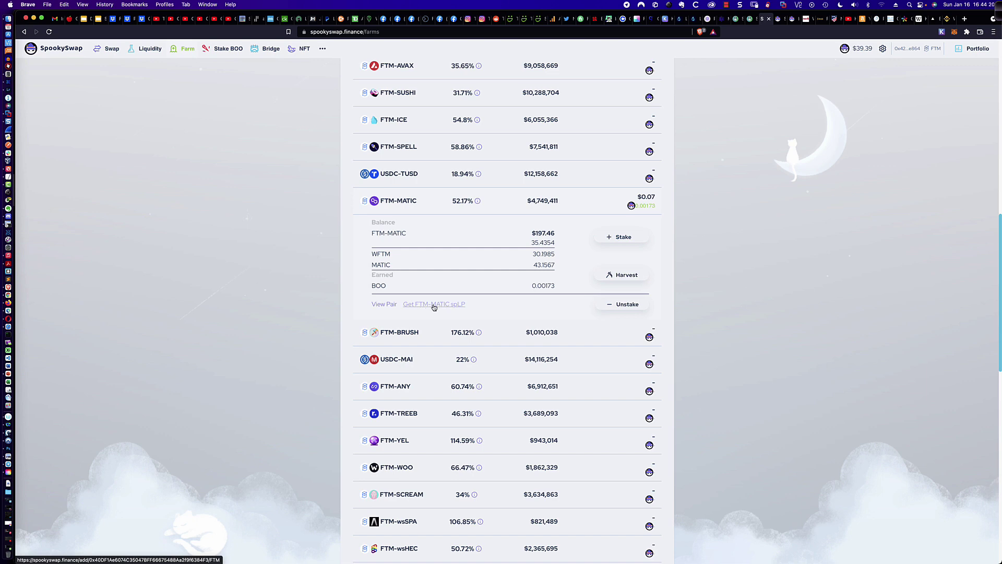
# Open Get FTM-MATIC spLP and use MAX MATIC, pairing 34 MATIC with 23.8277 FTM.
pyautogui.click(434, 304)
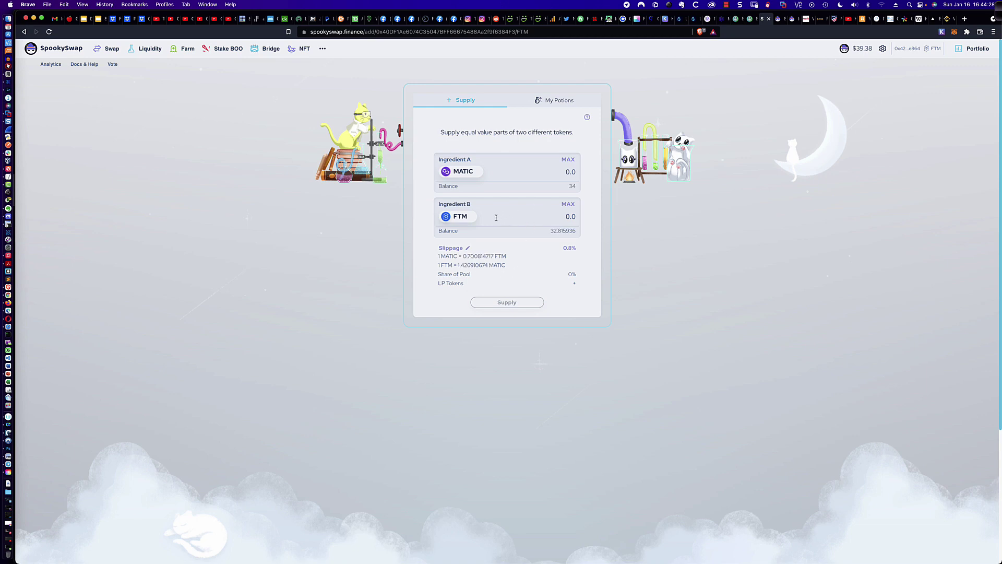
pyautogui.click(568, 160)
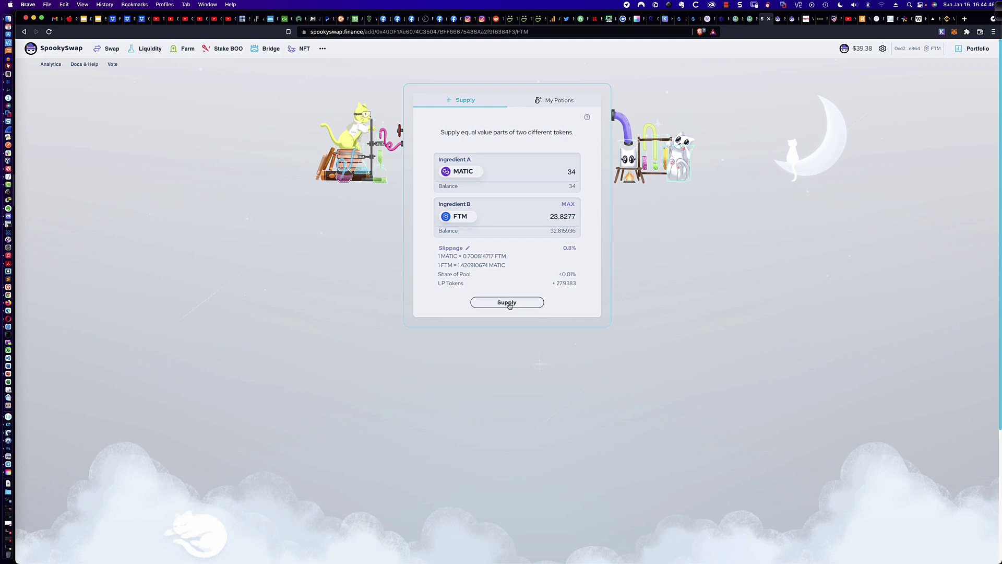
# Supply 34 MATIC and 23.8277 FTM to the pool, confirming in MetaMask.
pyautogui.click(509, 302)
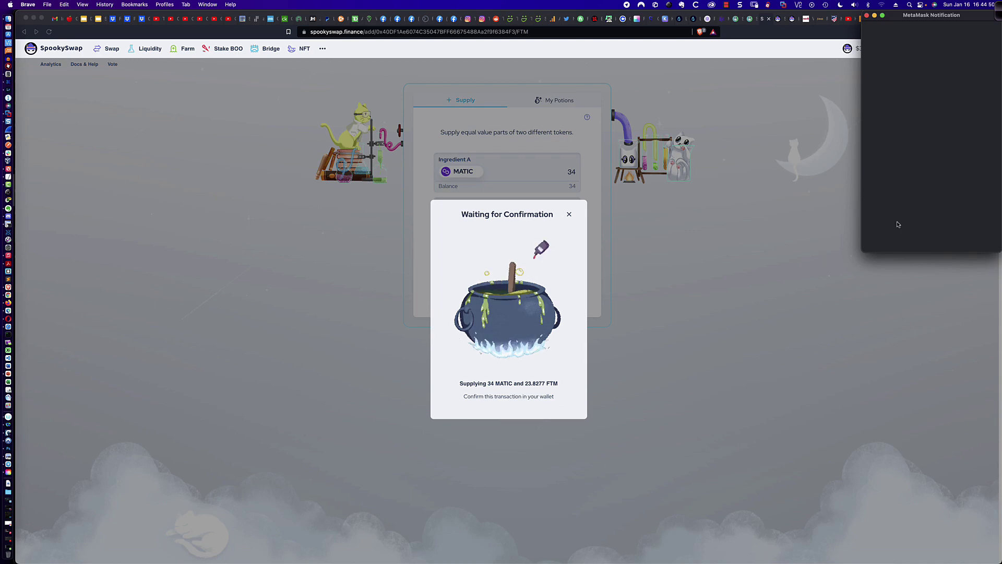
pyautogui.scroll(-3, 942, 209)
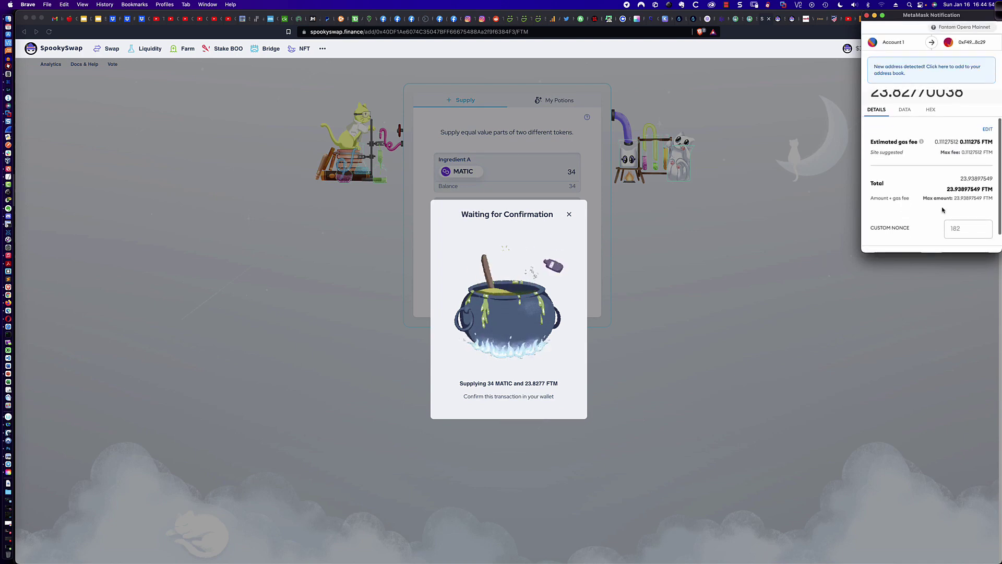
pyautogui.scroll(-2, 942, 210)
pyautogui.click(966, 237)
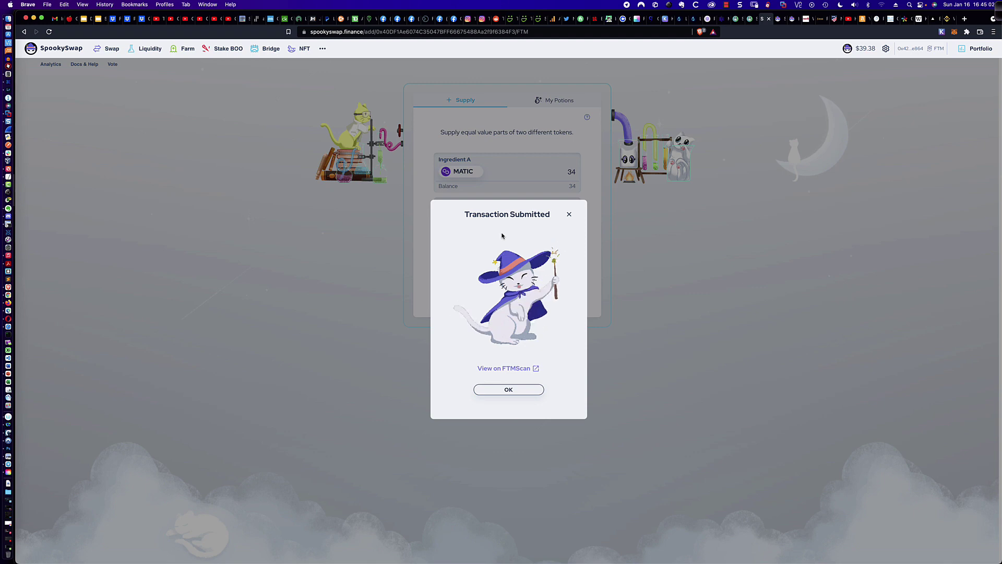
pyautogui.click(502, 390)
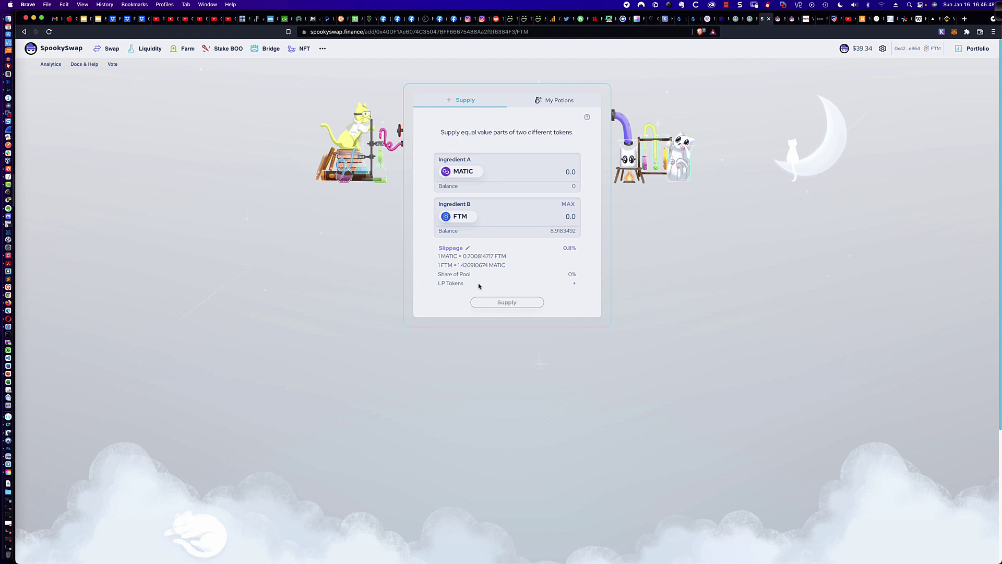
# Return to Farms and expand FTM-MATIC, showing $197.36 staked and 0.00174 BOO earned.
pyautogui.click(183, 52)
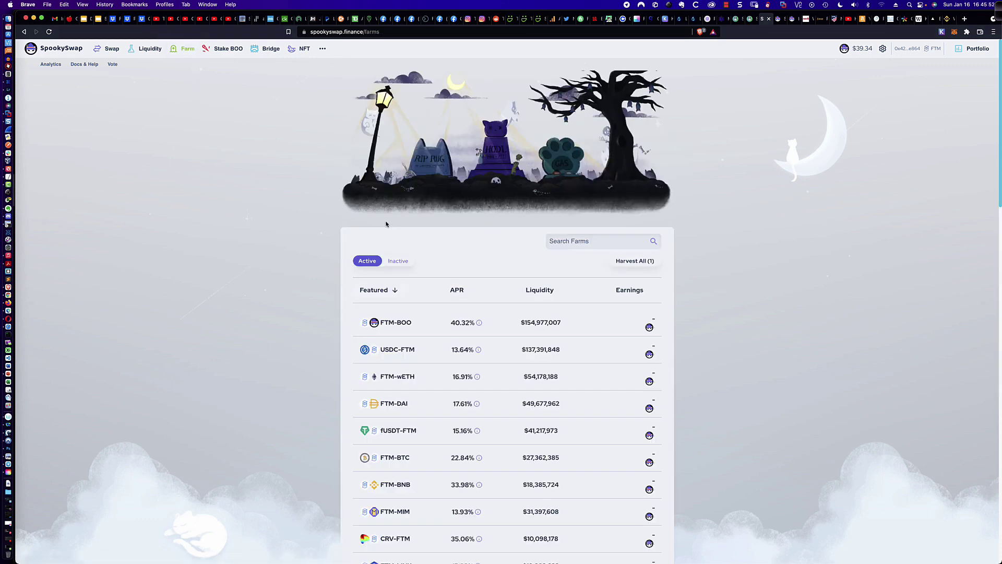
pyautogui.scroll(-5, 354, 226)
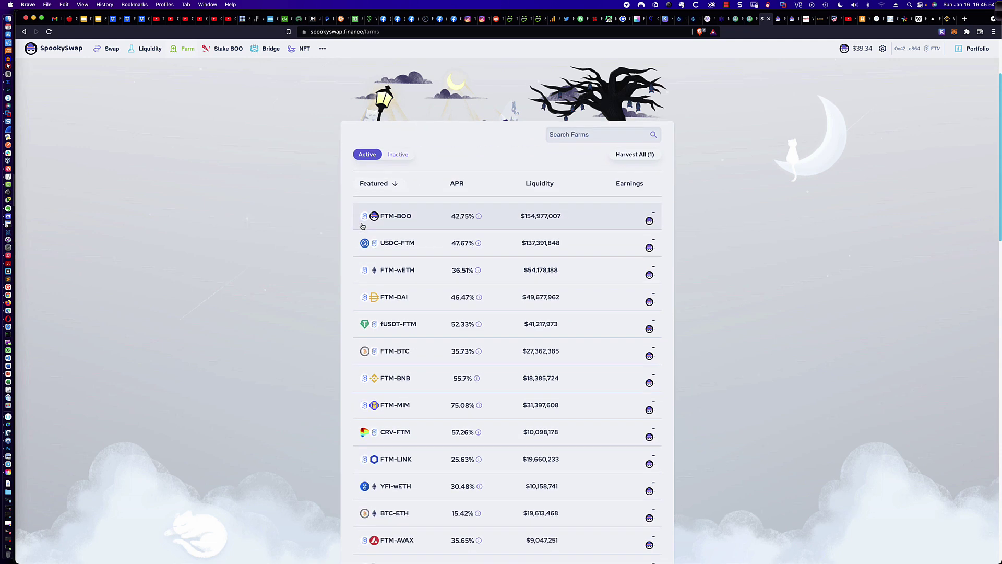
pyautogui.scroll(-3, 362, 226)
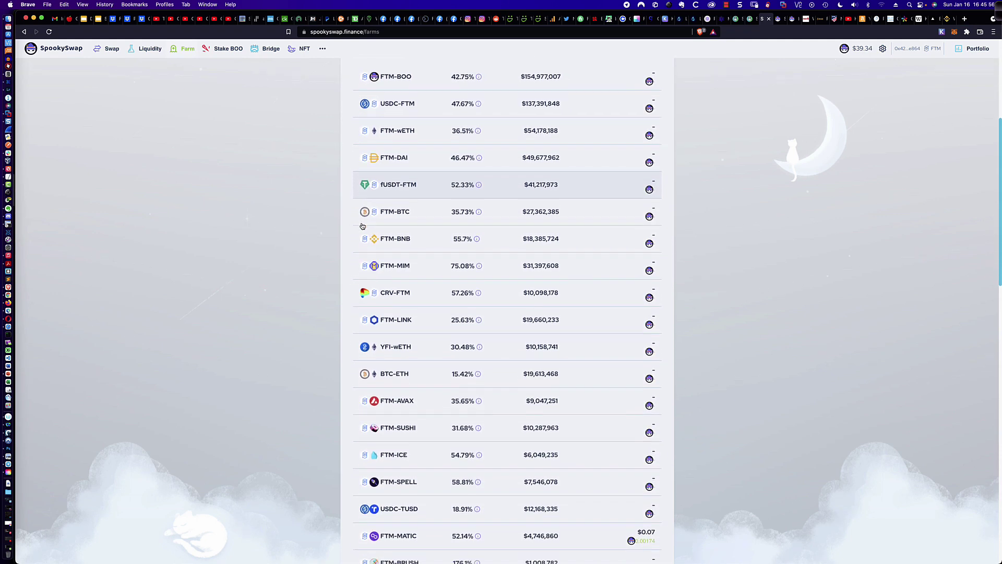
pyautogui.scroll(-4, 363, 226)
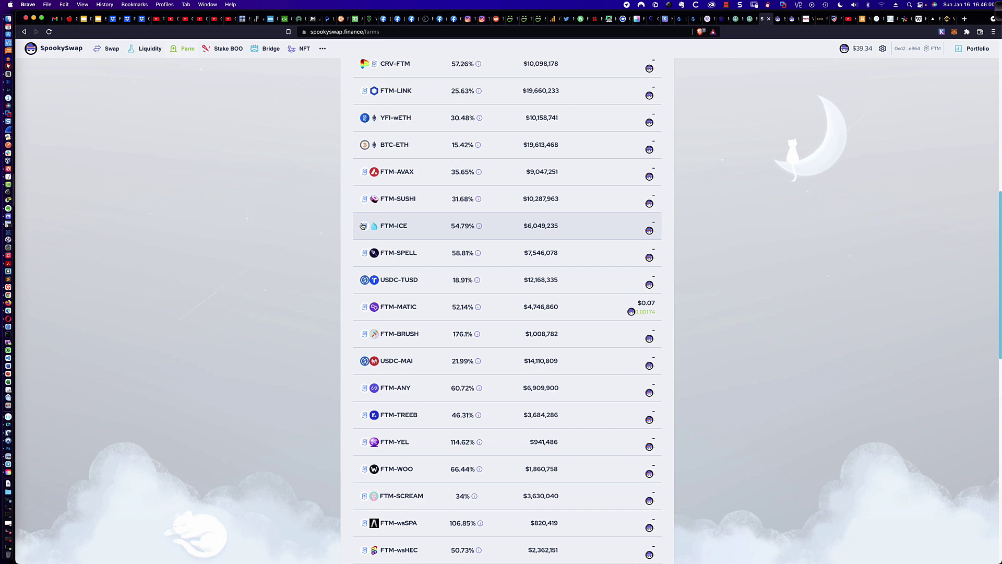
pyautogui.scroll(-2, 362, 226)
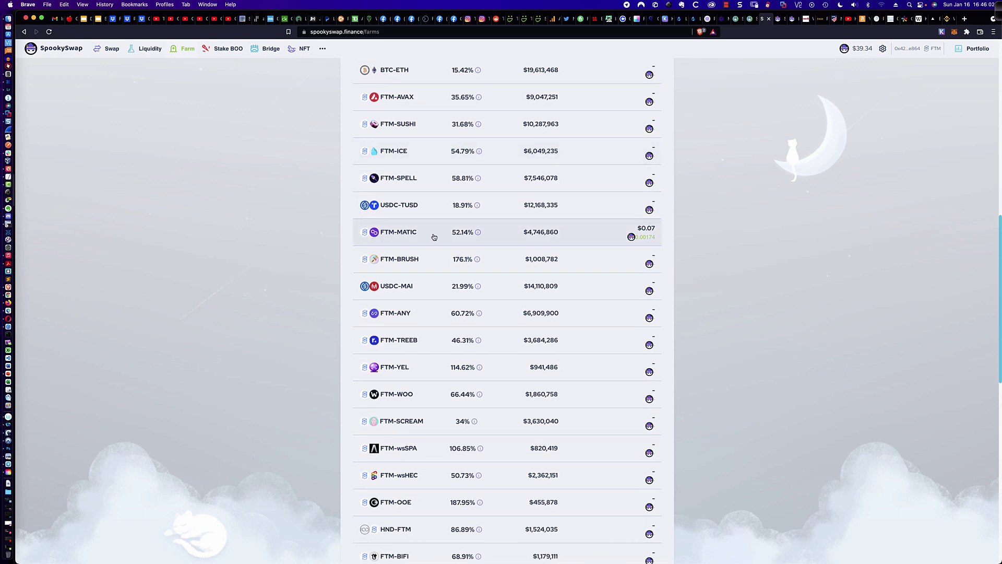
pyautogui.click(438, 236)
pyautogui.scroll(-2, 438, 233)
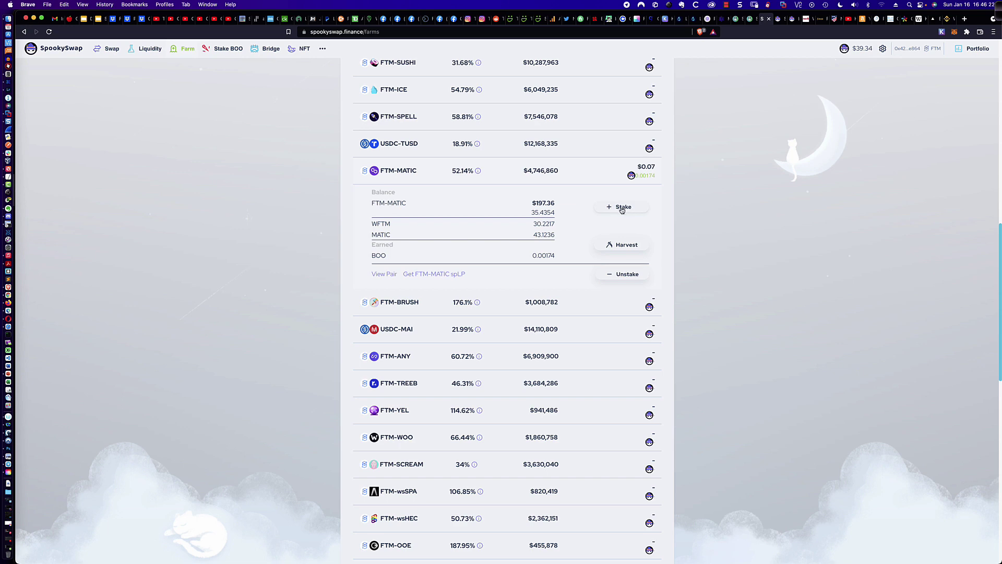
# Stake the maximum FTM-MATIC LP balance and approve the transaction in MetaMask.
pyautogui.click(622, 210)
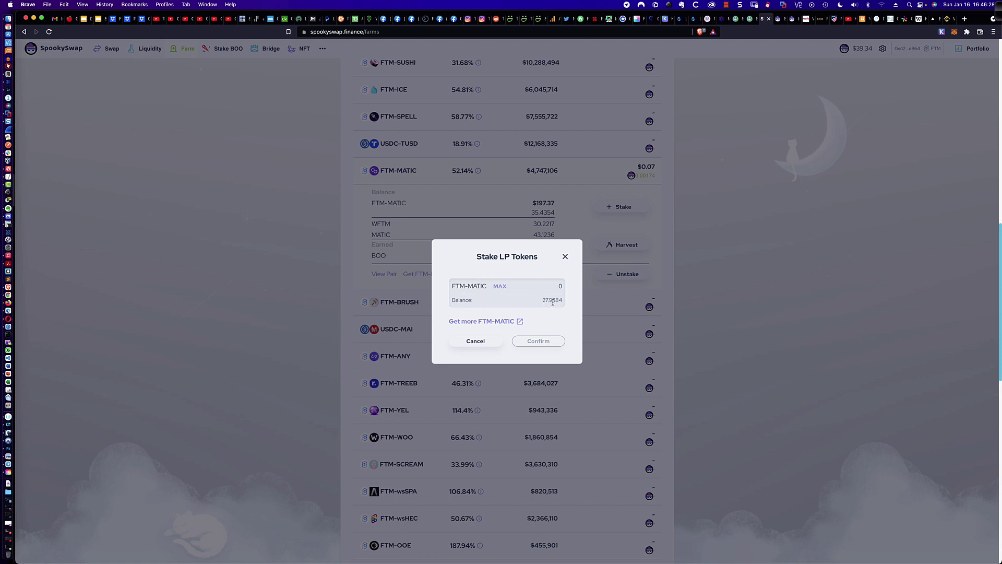
pyautogui.click(500, 287)
pyautogui.click(538, 343)
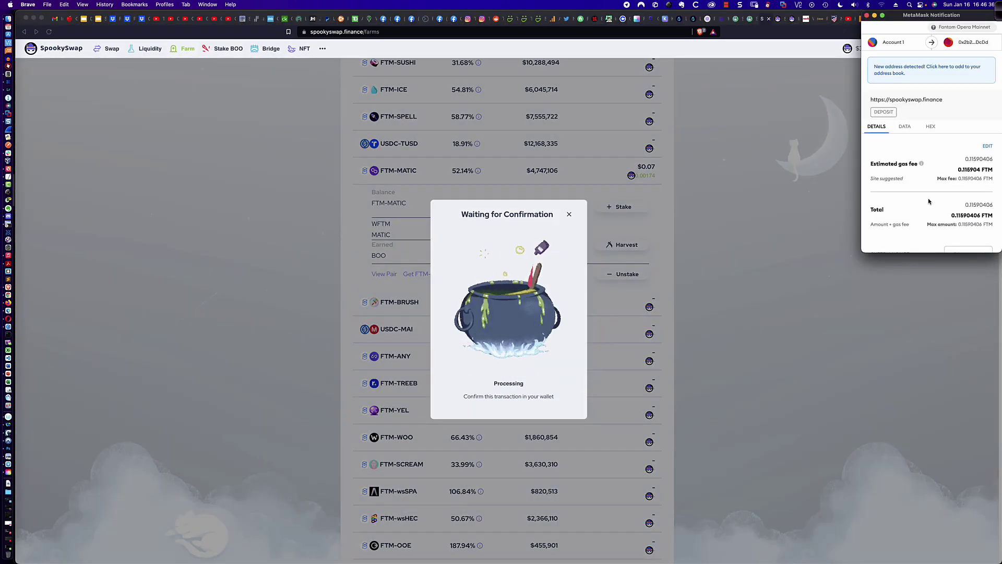
pyautogui.scroll(-3, 940, 198)
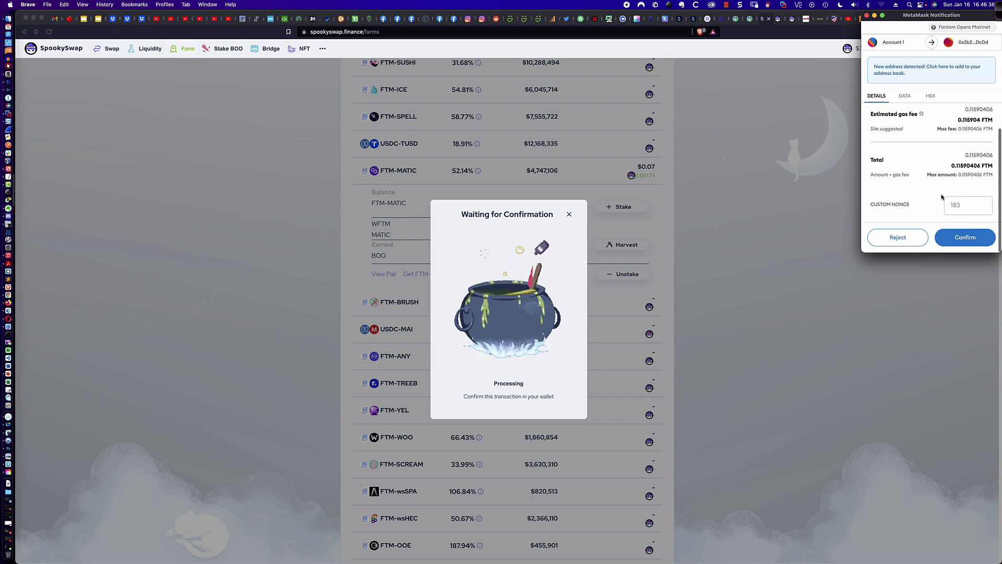
pyautogui.click(964, 238)
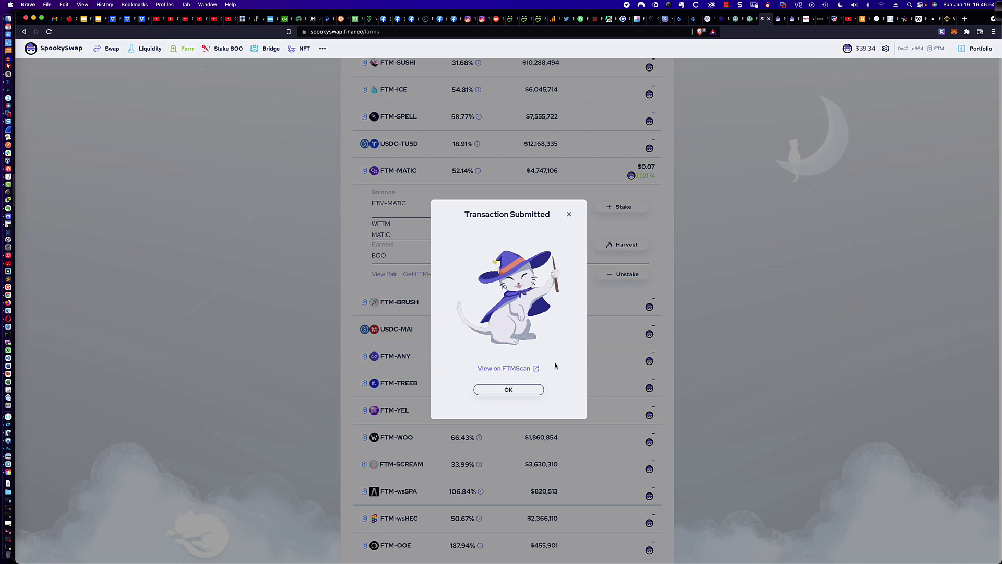
pyautogui.click(508, 390)
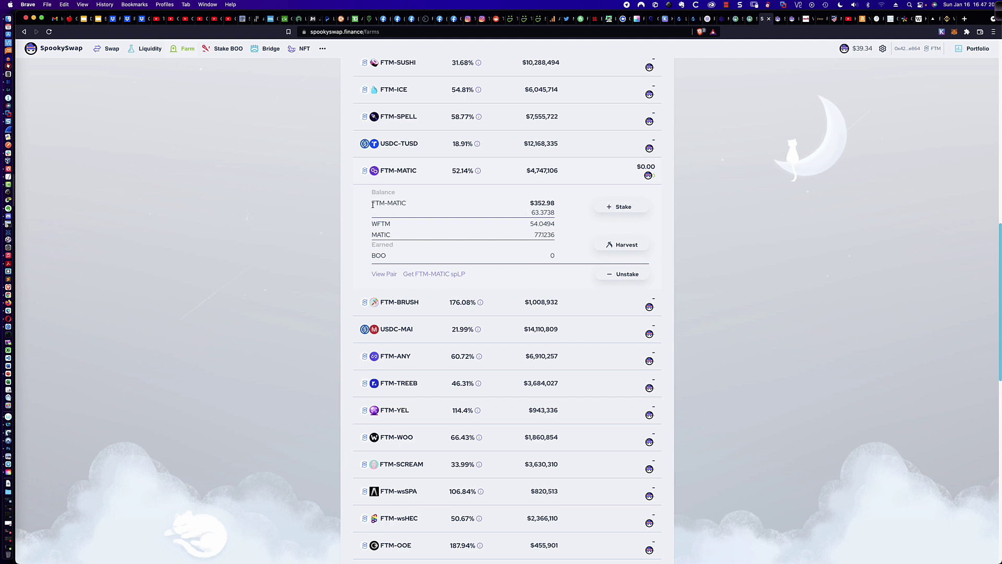
# Reload the Farms page and re-expand FTM-MATIC, showing 35.4354 staked LP worth $197.38.
pyautogui.moveTo(372, 205); pyautogui.dragTo(556, 204)
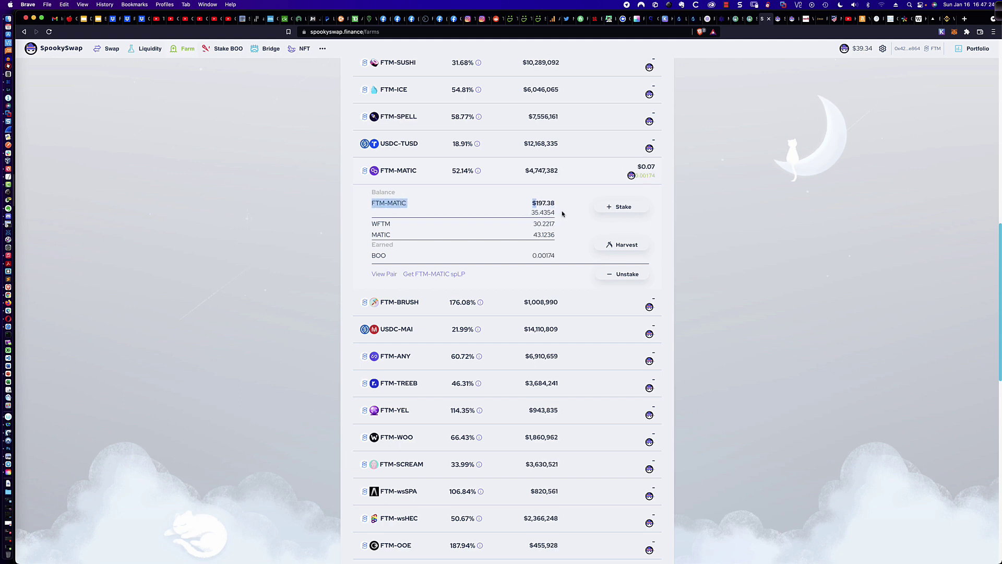
pyautogui.click(564, 214)
pyautogui.click(50, 33)
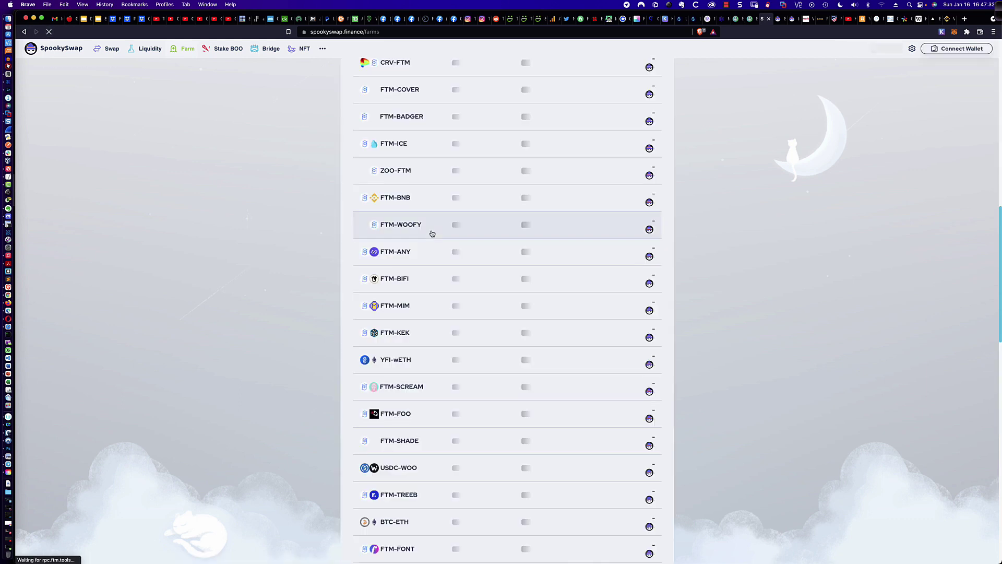
pyautogui.scroll(-3, 404, 245)
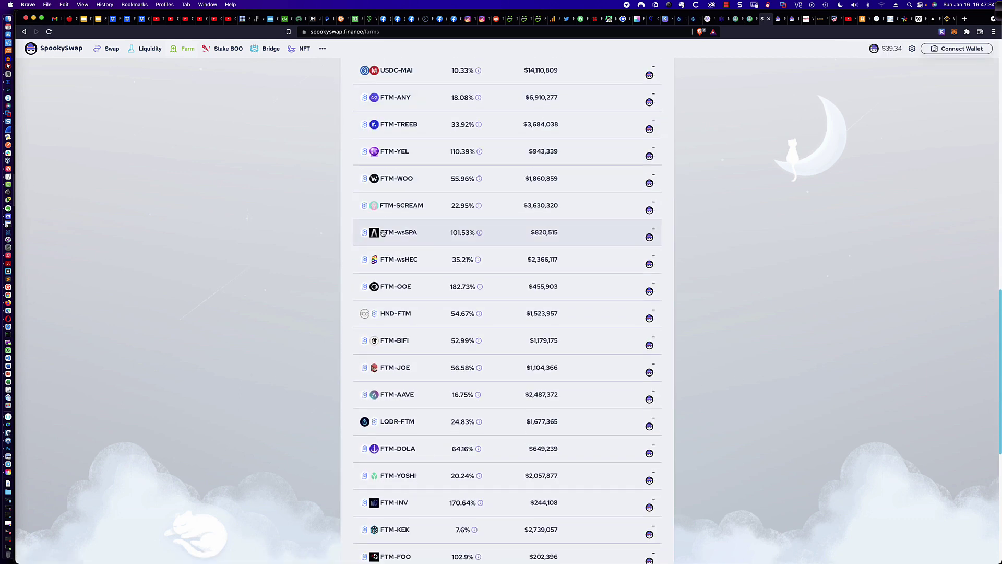
pyautogui.scroll(-2, 383, 233)
pyautogui.scroll(-2, 382, 233)
pyautogui.scroll(3, 383, 233)
pyautogui.scroll(3, 382, 233)
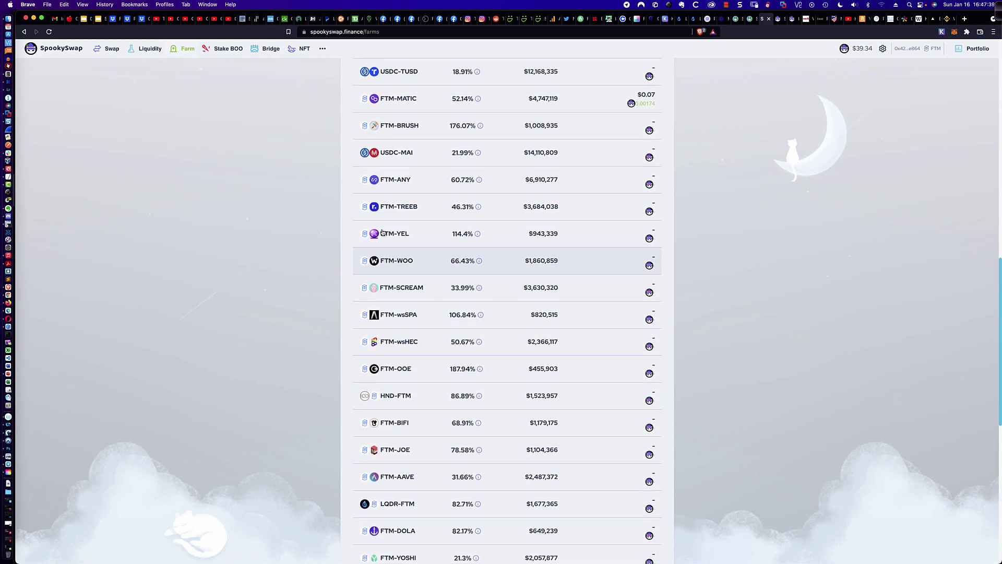
pyautogui.click(399, 102)
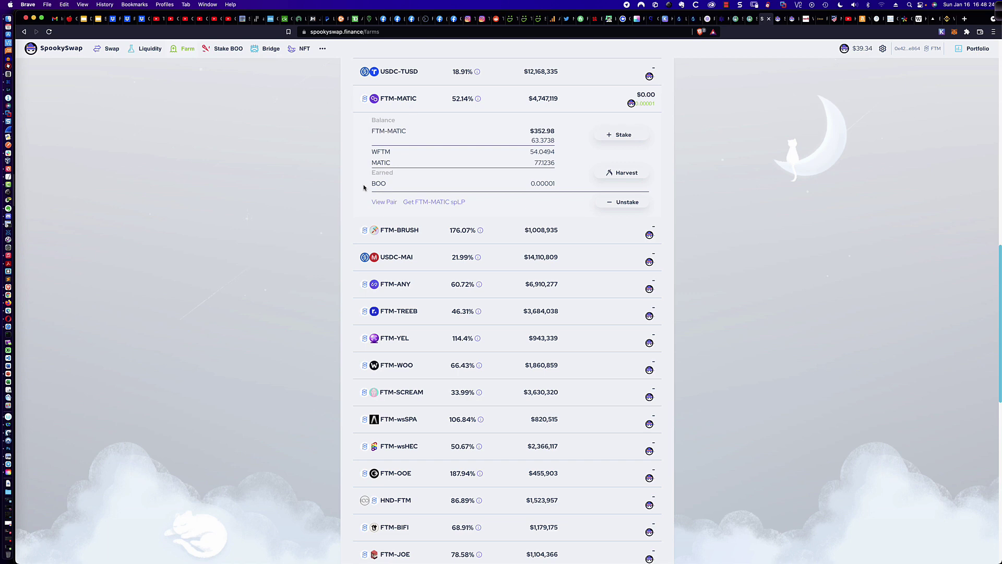
pyautogui.scroll(1, 373, 175)
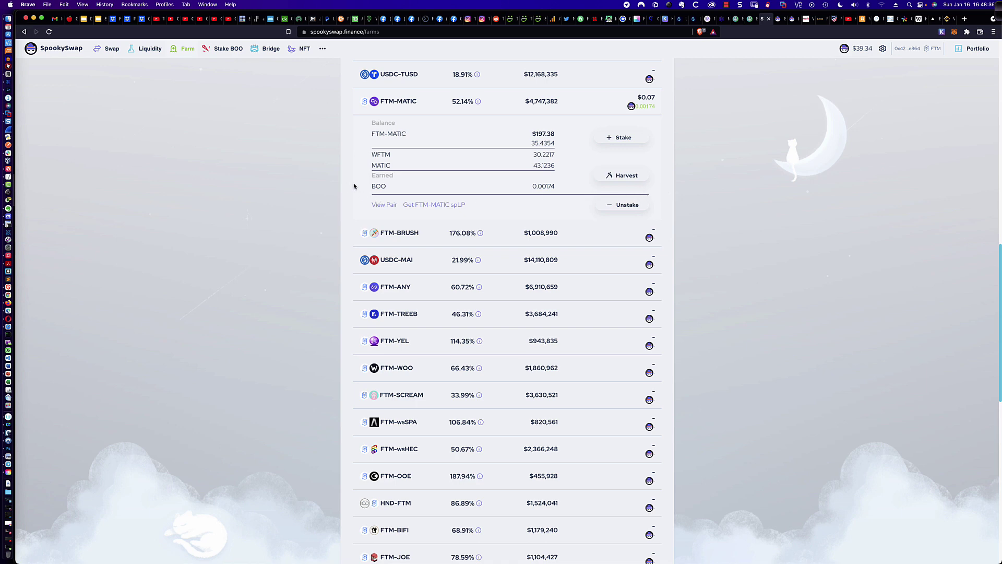
pyautogui.scroll(1, 357, 187)
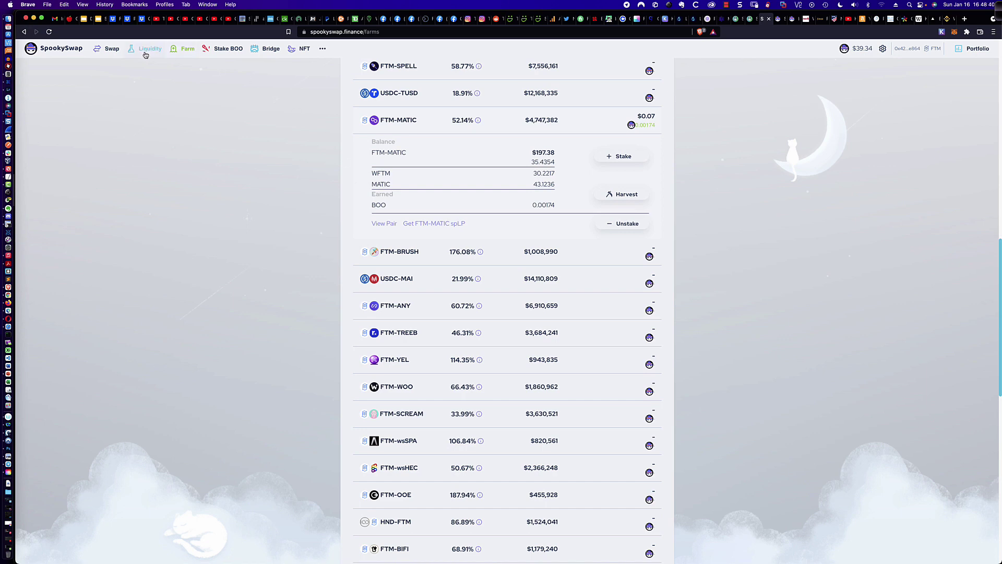
# Open Swap and browse the source token list down to MATIC, closing it with FTM→BOO kept.
pyautogui.click(111, 49)
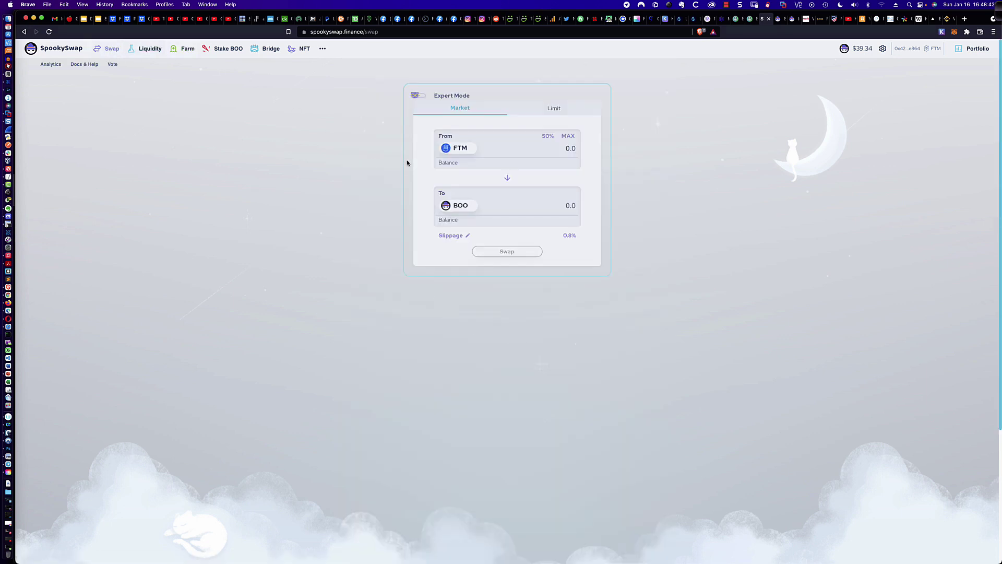
pyautogui.click(459, 149)
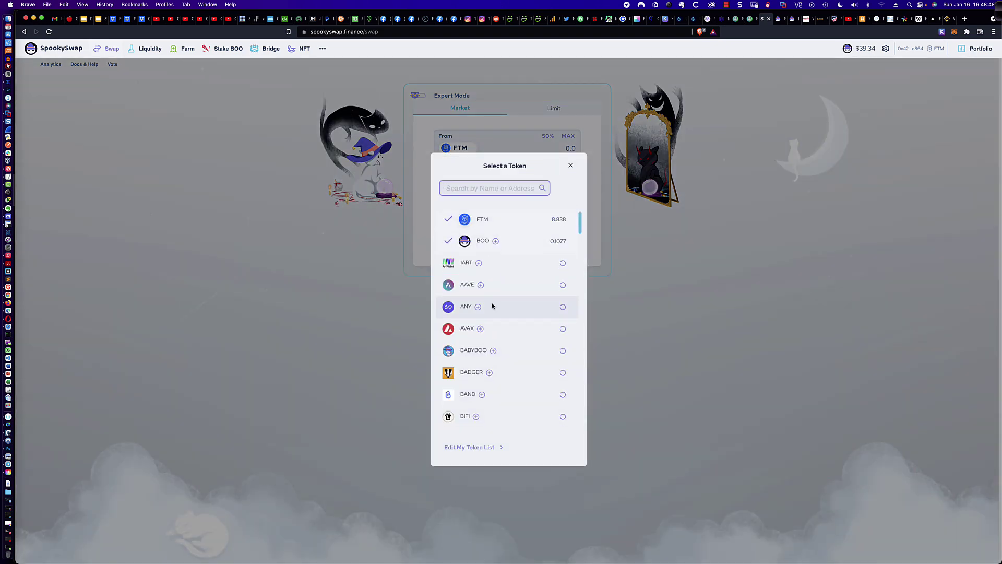
pyautogui.scroll(-6, 493, 306)
pyautogui.scroll(-8, 492, 306)
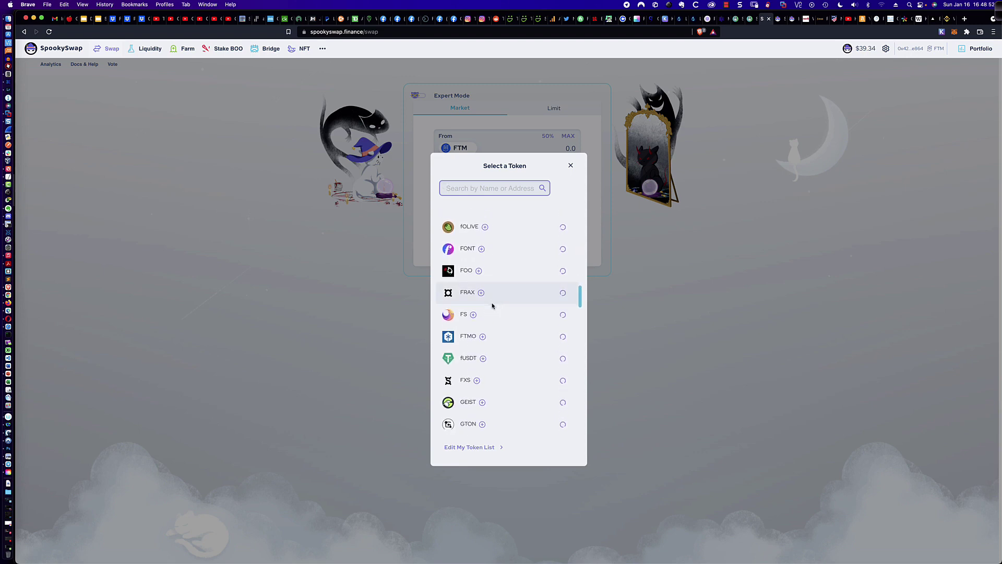
pyautogui.scroll(-5, 492, 306)
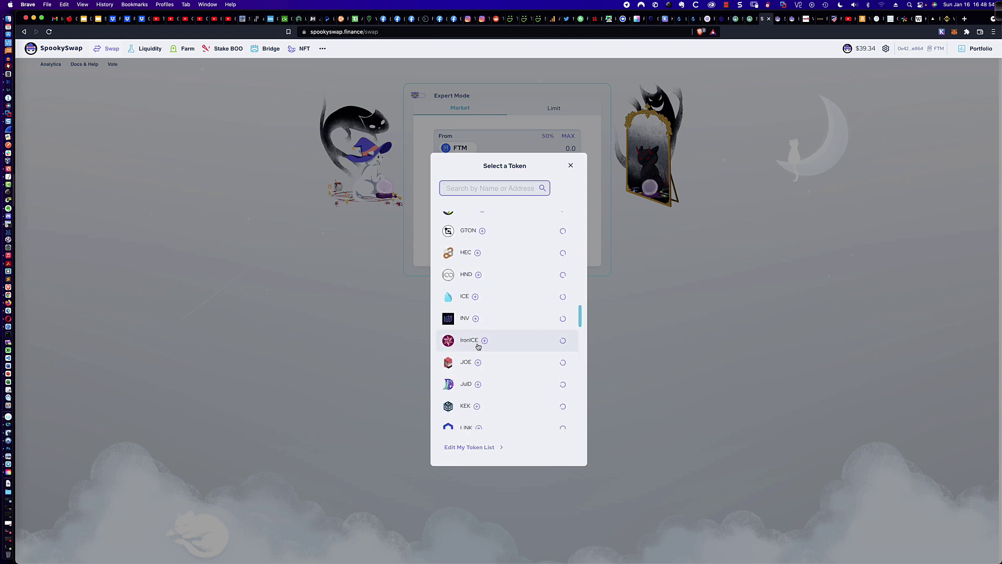
pyautogui.scroll(-5, 479, 340)
pyautogui.scroll(-1, 478, 346)
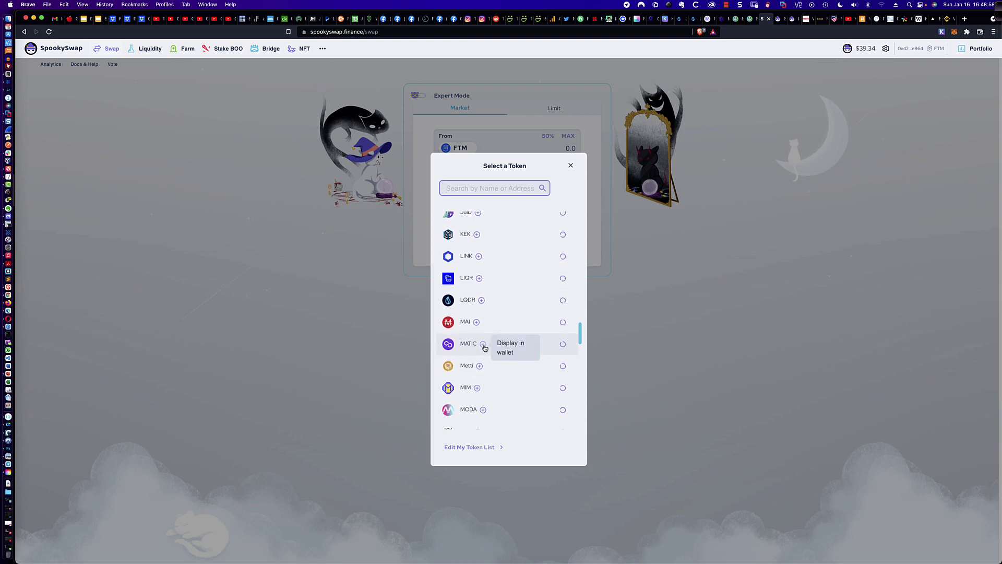
pyautogui.scroll(2, 483, 347)
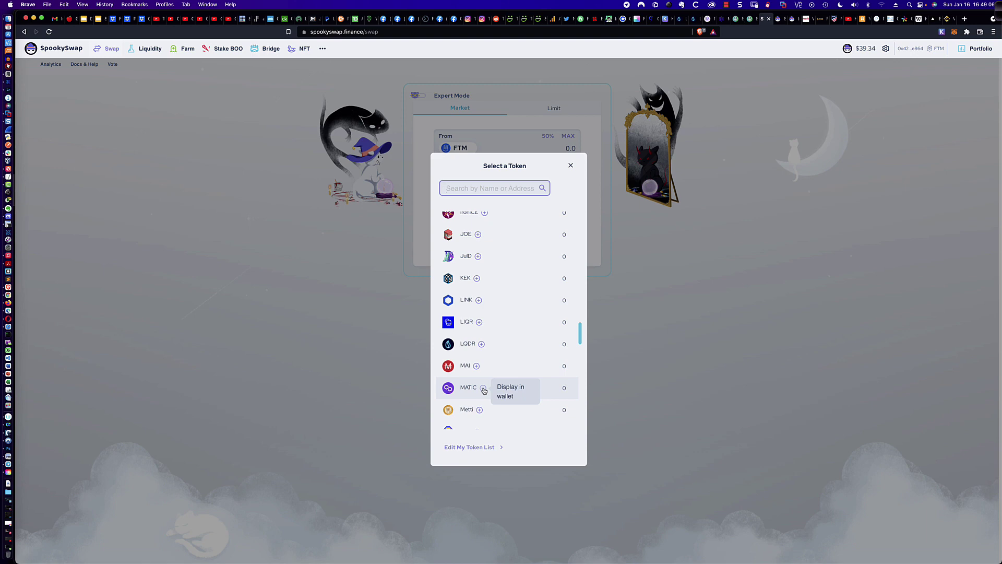
pyautogui.click(636, 269)
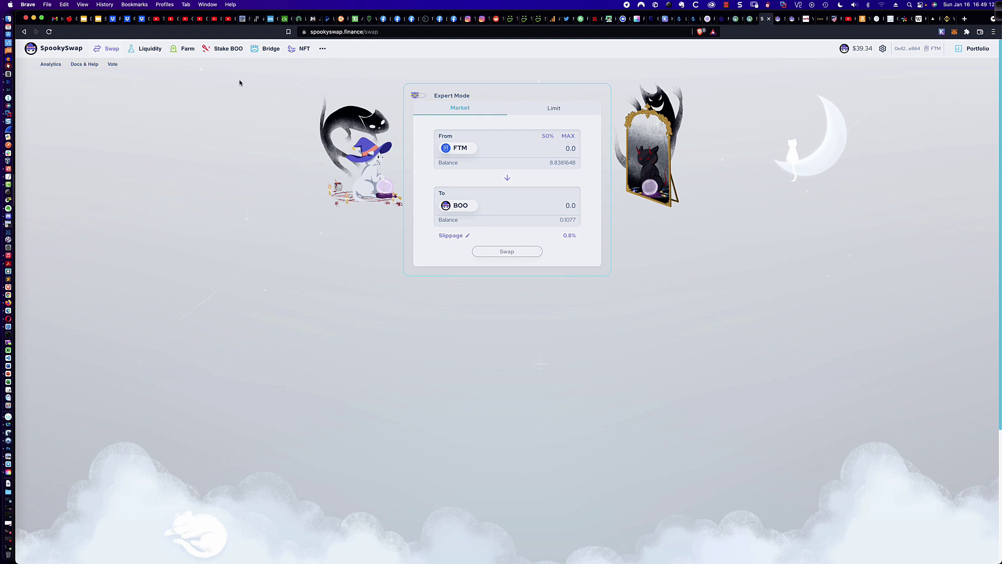
# Go back to the SpookySwap home page via the top-left logo to view TVL, market cap and BOO supply.
pyautogui.click(72, 49)
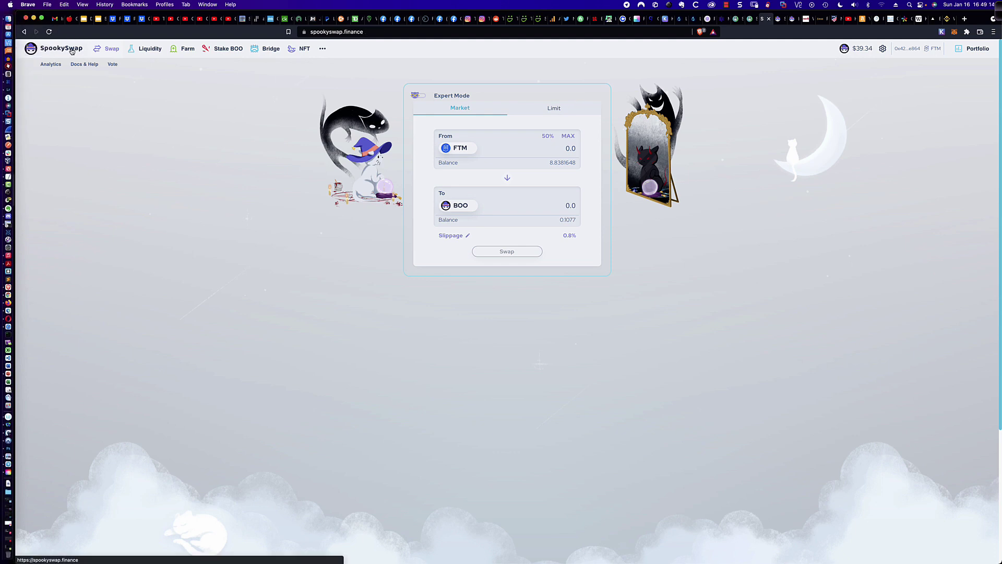